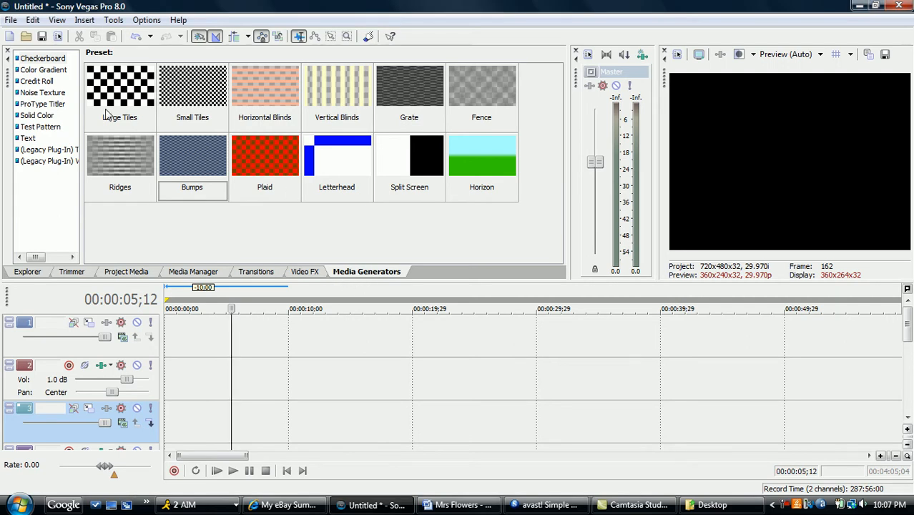
Step: Show the Noise Texture generator presets and select the Lightning preset
{"action": "left_click", "coordinate": [49, 93]}
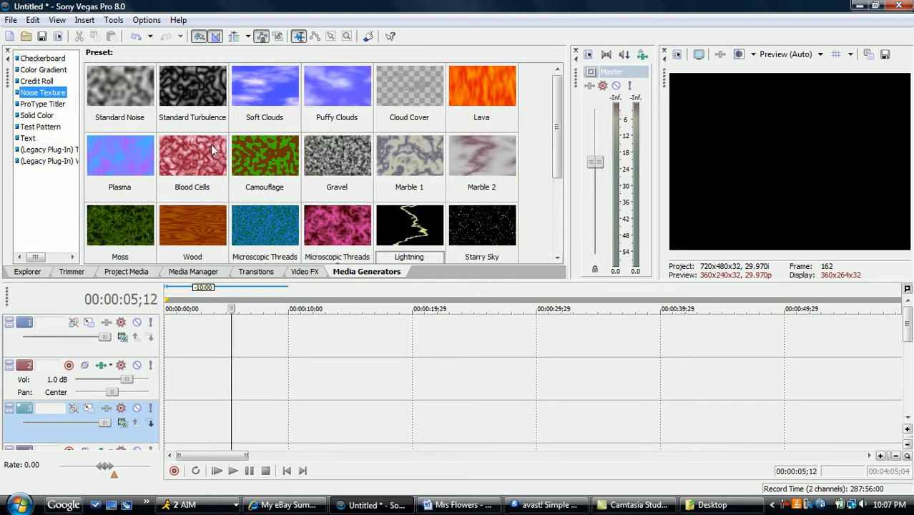
{"action": "mouse_move", "coordinate": [557, 172]}
{"action": "left_mouse_down"}
{"action": "mouse_move", "coordinate": [570, 223]}
{"action": "mouse_move", "coordinate": [561, 216]}
{"action": "mouse_move", "coordinate": [557, 147]}
{"action": "left_mouse_up"}
{"action": "left_click", "coordinate": [434, 239]}
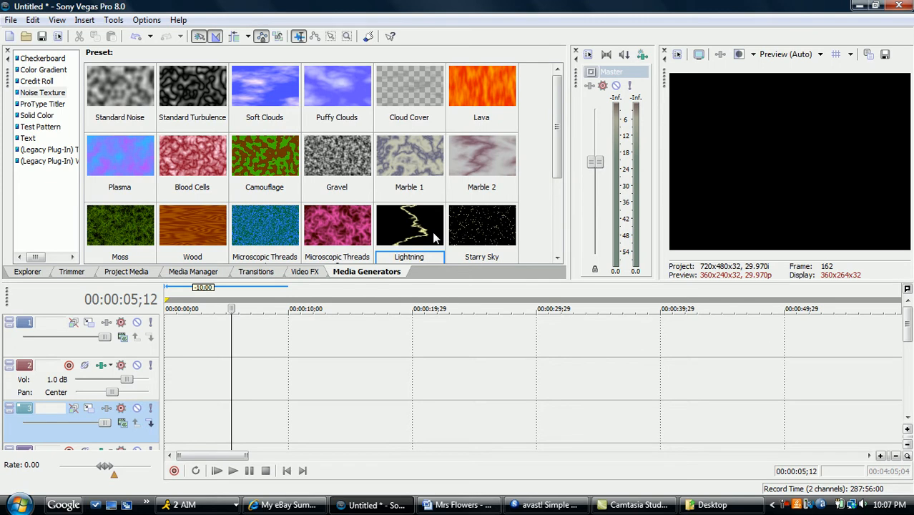
{"action": "left_click_drag", "start_coordinate": [434, 238], "coordinate": [169, 348]}
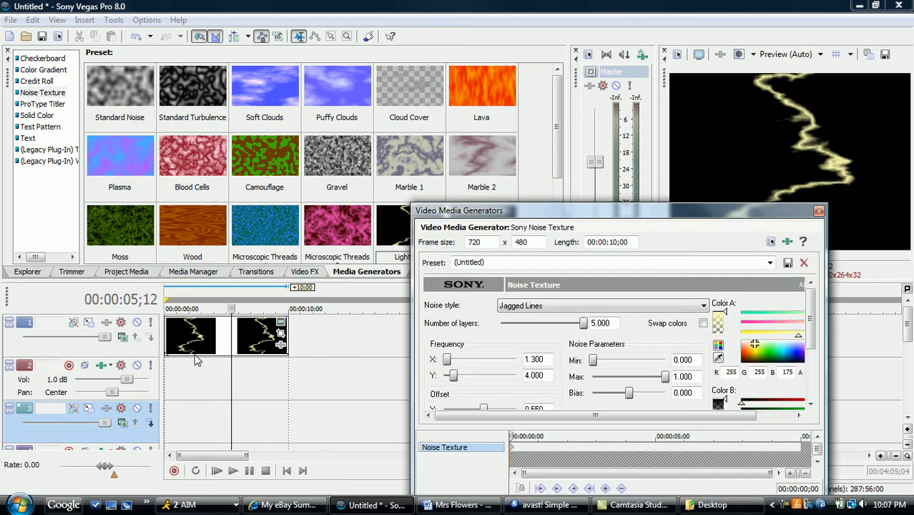
{"action": "scroll", "coordinate": [821, 331], "scroll_direction": "down", "scroll_amount": 5}
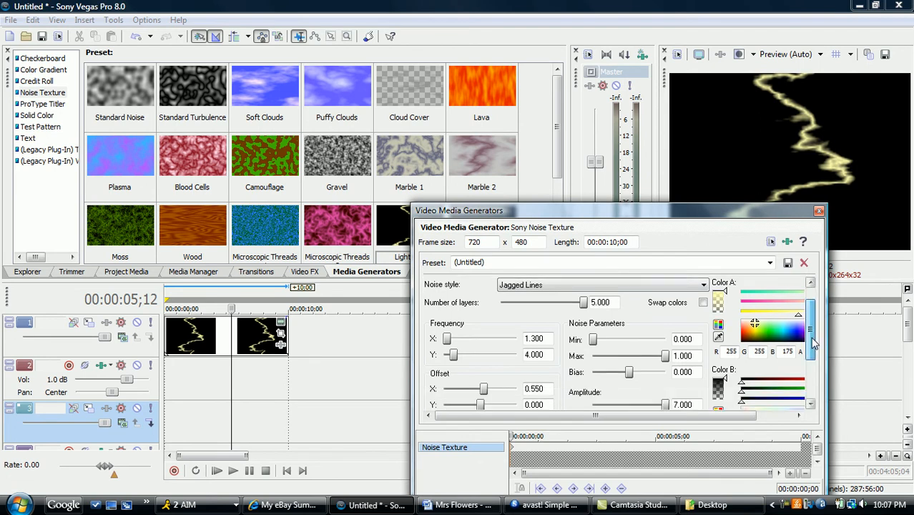
{"action": "scroll", "coordinate": [818, 319], "scroll_direction": "up", "scroll_amount": 5}
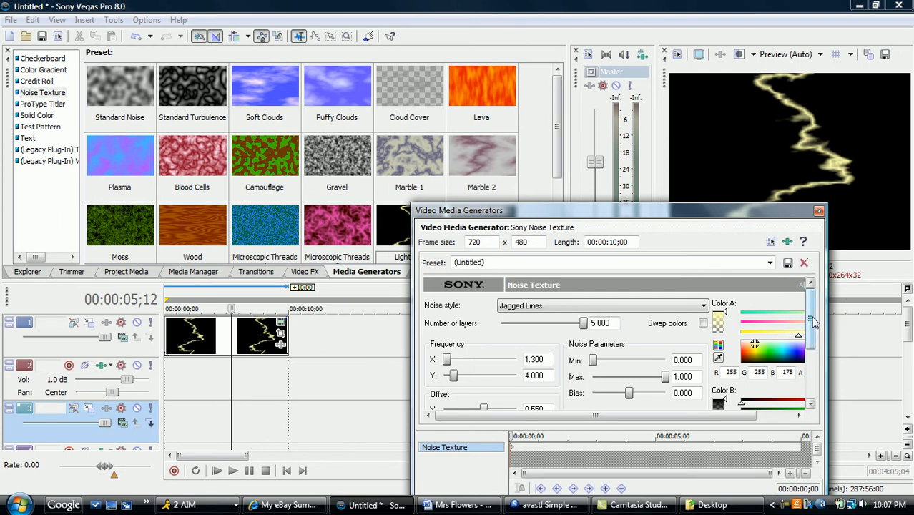
{"action": "left_click", "coordinate": [908, 328]}
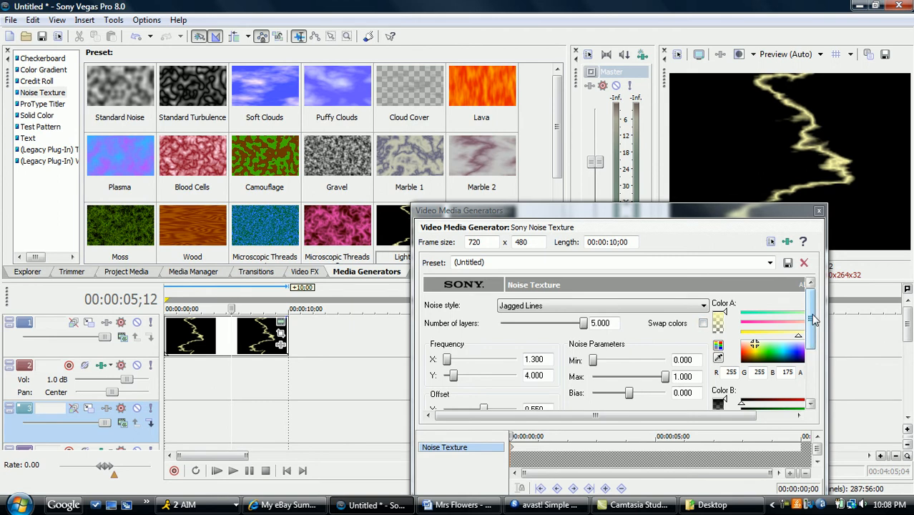
{"action": "left_click_drag", "start_coordinate": [813, 321], "coordinate": [817, 297]}
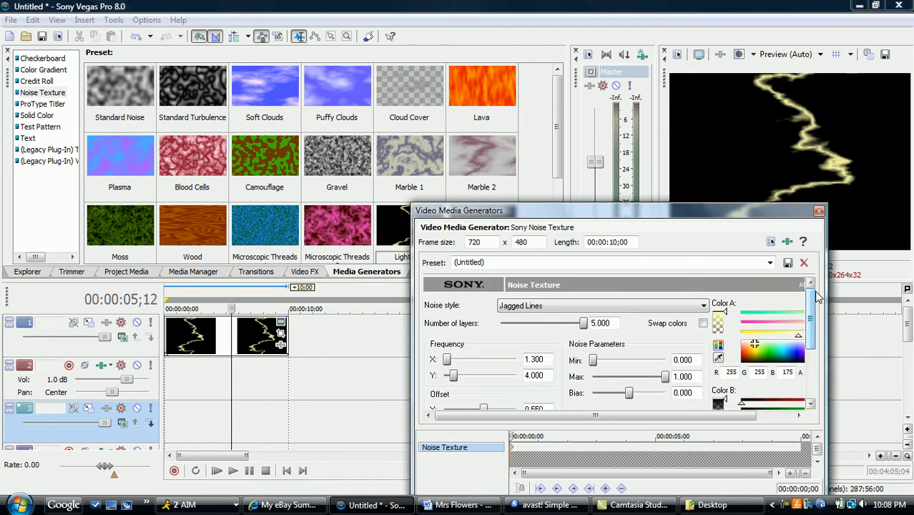
{"action": "left_click", "coordinate": [820, 211]}
{"action": "right_click", "coordinate": [268, 326]}
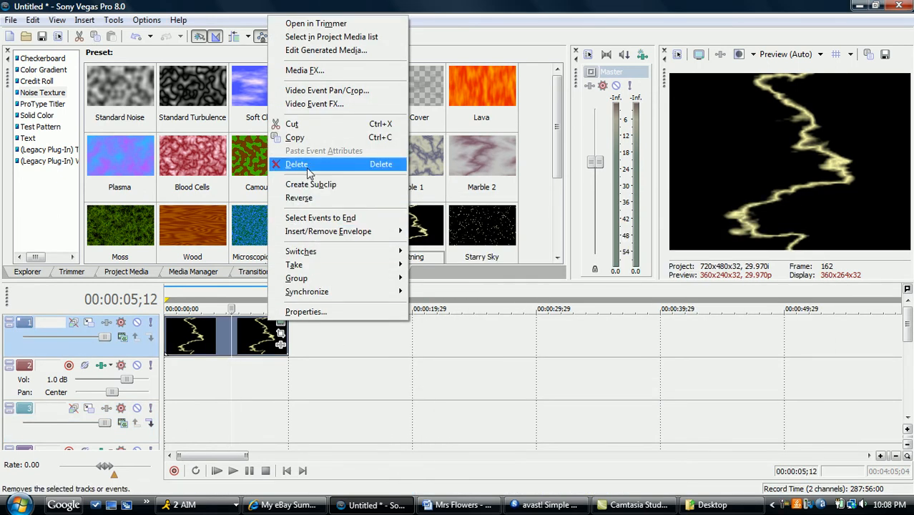
{"action": "left_click", "coordinate": [304, 164]}
{"action": "mouse_move", "coordinate": [552, 131]}
{"action": "left_mouse_down"}
{"action": "mouse_move", "coordinate": [562, 232]}
{"action": "mouse_move", "coordinate": [575, 76]}
{"action": "mouse_move", "coordinate": [580, 93]}
{"action": "left_mouse_up"}
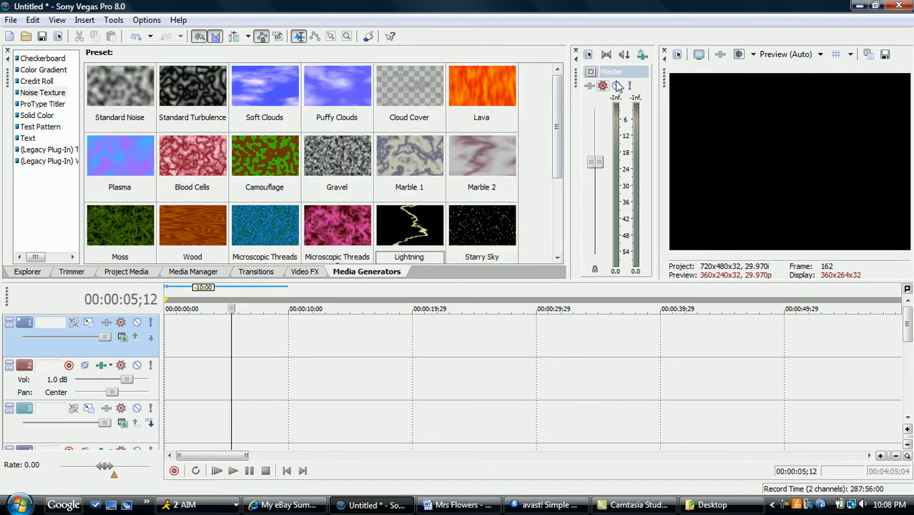
Step: Place the Lightning noise texture at the start of video track 1 and review its generator settings
{"action": "left_click_drag", "start_coordinate": [422, 241], "coordinate": [172, 358]}
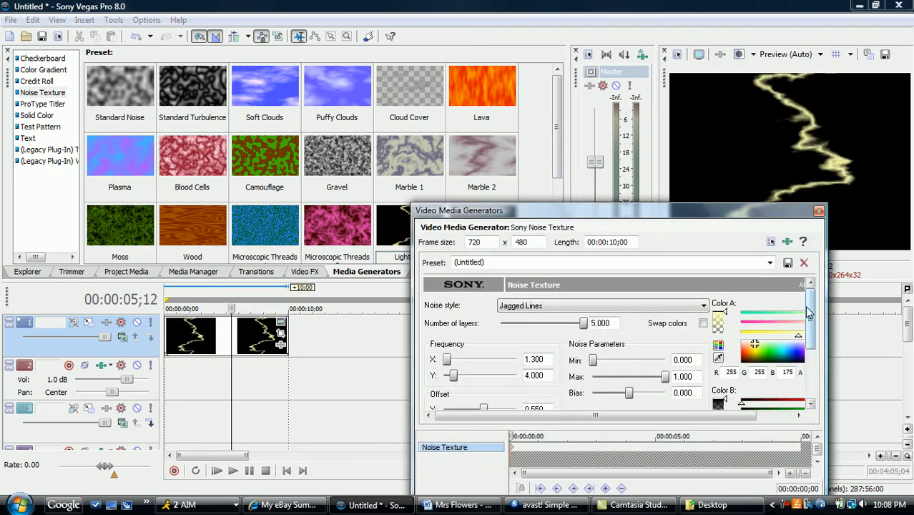
{"action": "left_click_drag", "start_coordinate": [811, 313], "coordinate": [812, 366]}
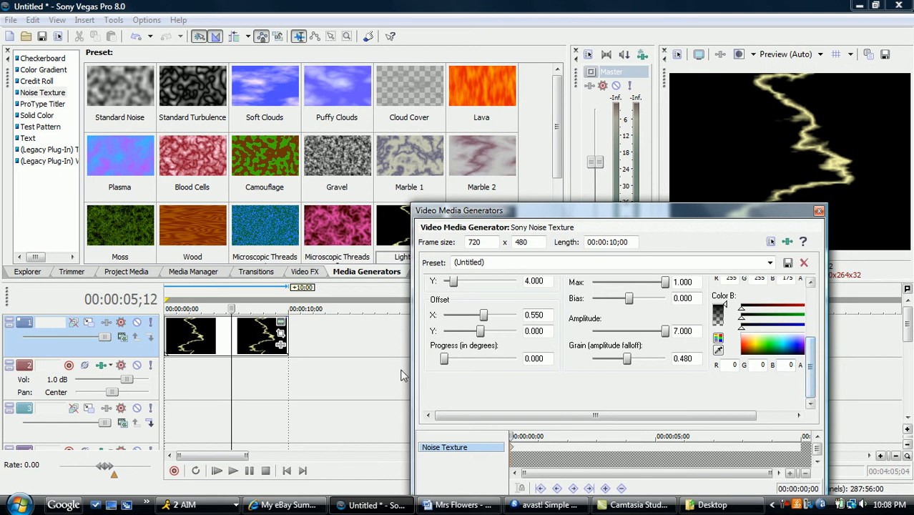
{"action": "left_click_drag", "start_coordinate": [812, 385], "coordinate": [814, 341]}
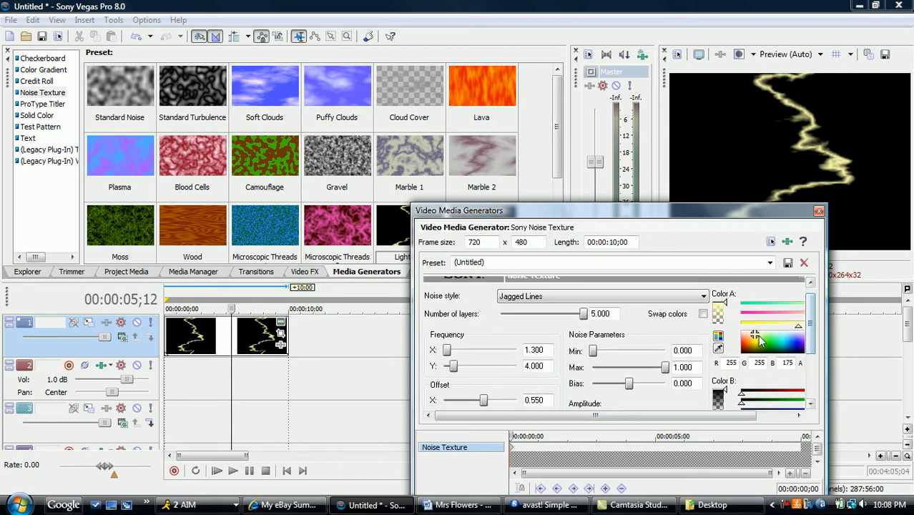
Step: Set the lightning texture's Color A to cyan (0, 228, 240) and Color B to red (255, 60, 60)
{"action": "left_click_drag", "start_coordinate": [755, 338], "coordinate": [812, 382]}
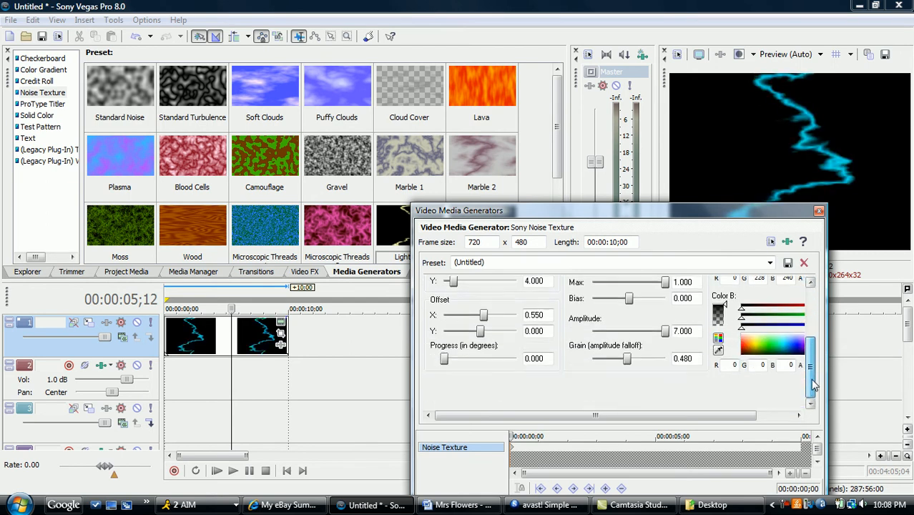
{"action": "left_click_drag", "start_coordinate": [744, 342], "coordinate": [742, 344]}
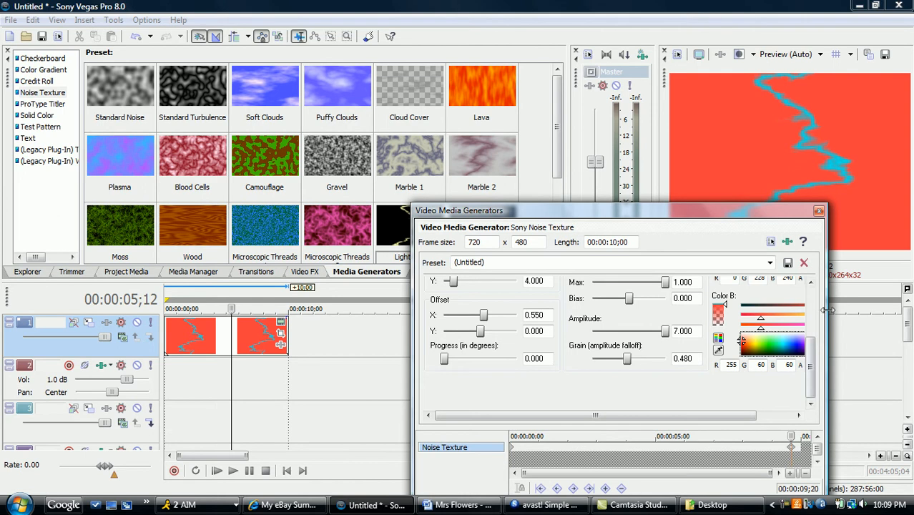
Step: For the keyframe at 00:00:09;20, set Color A to green (60, 255, 76) and Color B to purple (74, 0, 135)
{"action": "left_click_drag", "start_coordinate": [808, 389], "coordinate": [811, 345]}
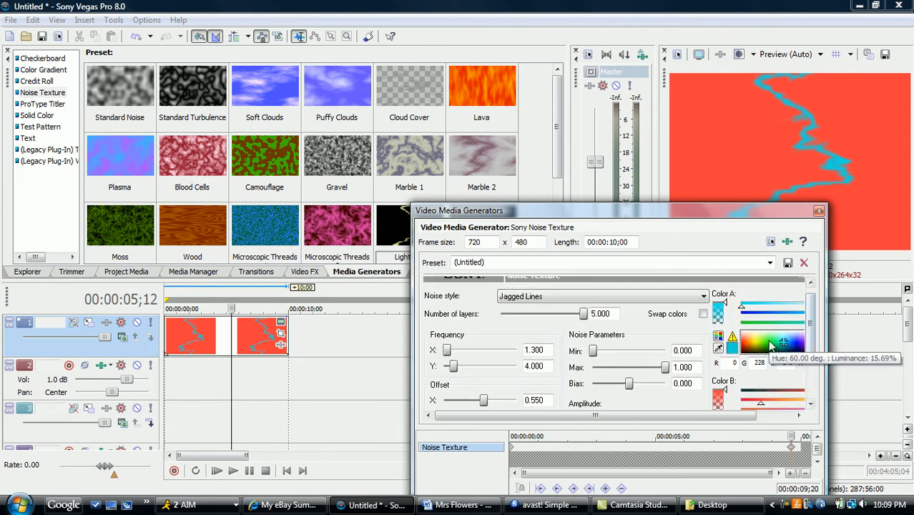
{"action": "left_click", "coordinate": [769, 341]}
{"action": "left_click_drag", "start_coordinate": [769, 344], "coordinate": [812, 384]}
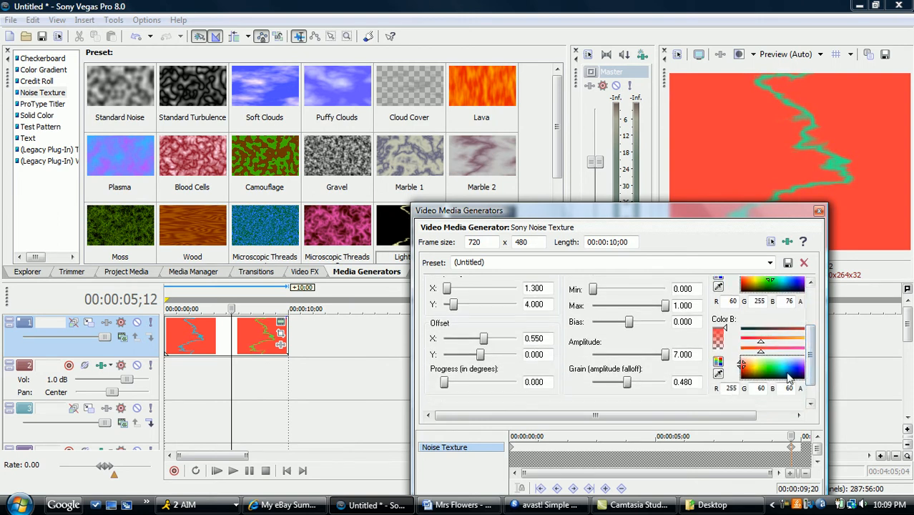
{"action": "left_click", "coordinate": [801, 371]}
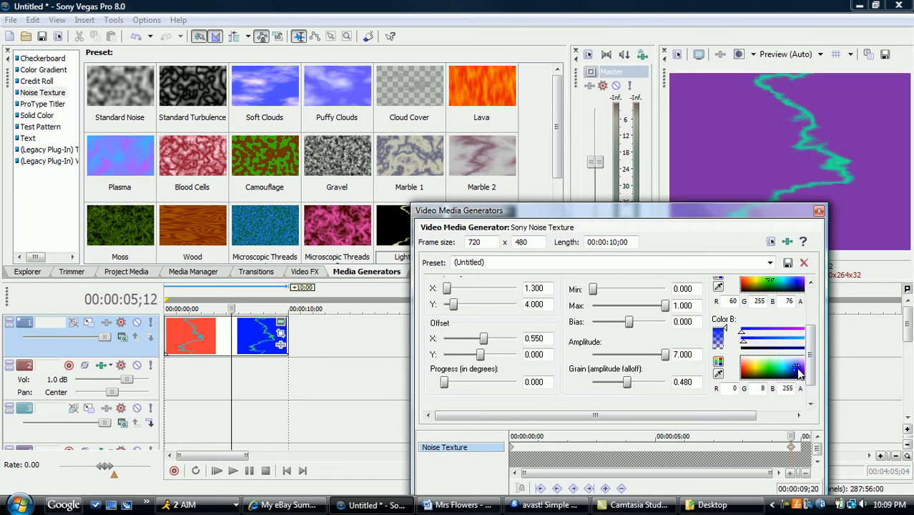
{"action": "mouse_move", "coordinate": [800, 367]}
{"action": "left_mouse_down"}
{"action": "mouse_move", "coordinate": [792, 380]}
{"action": "mouse_move", "coordinate": [798, 367]}
{"action": "mouse_move", "coordinate": [806, 380]}
{"action": "left_mouse_up"}
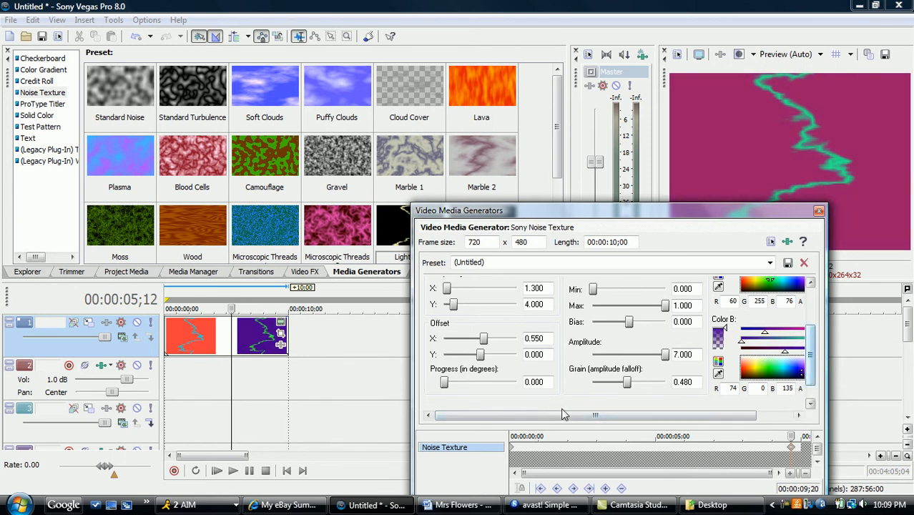
Step: Set Progress to 10 degrees at the end keyframe and close the generator settings
{"action": "left_click_drag", "start_coordinate": [445, 384], "coordinate": [517, 384]}
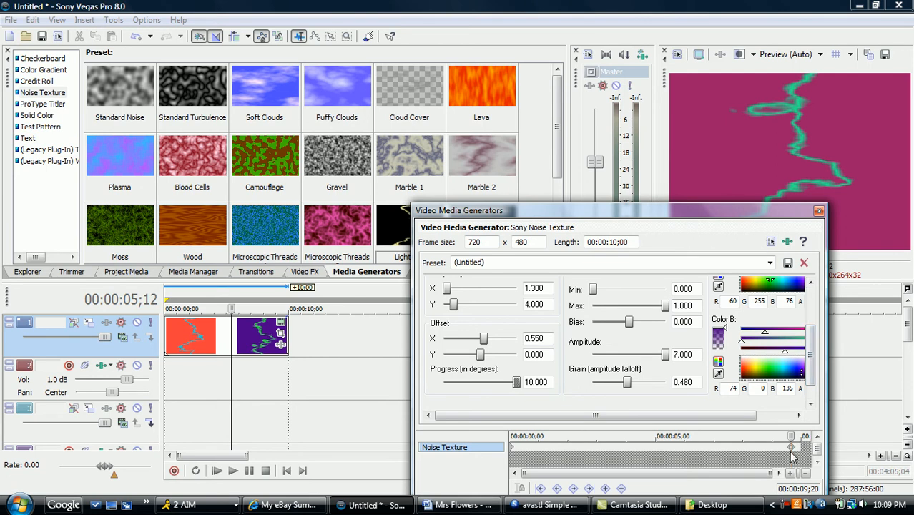
{"action": "left_click", "coordinate": [820, 211]}
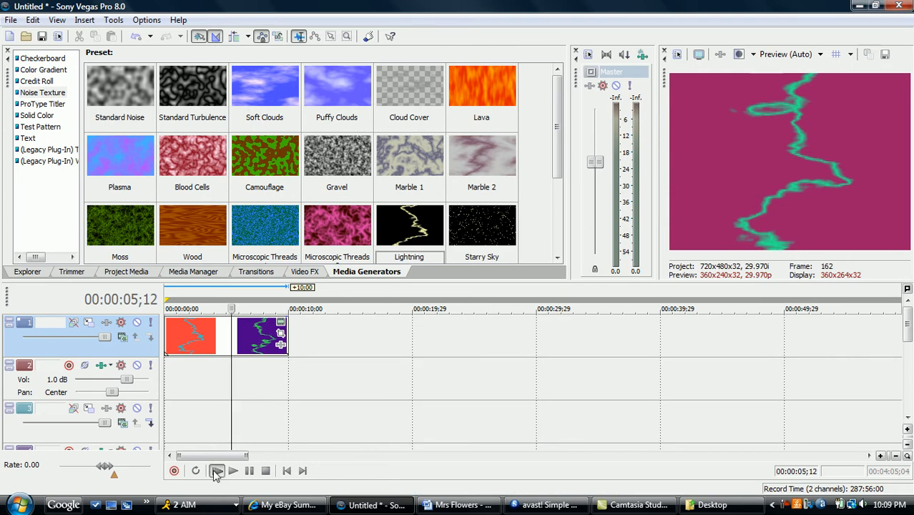
Step: Play the timeline from the start to preview the animated lightning background
{"action": "left_click", "coordinate": [216, 472]}
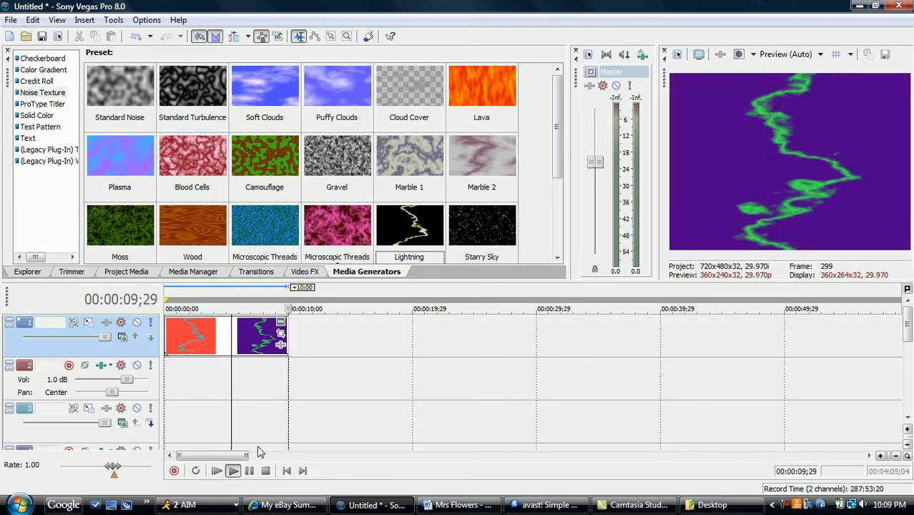
{"action": "left_click", "coordinate": [218, 472]}
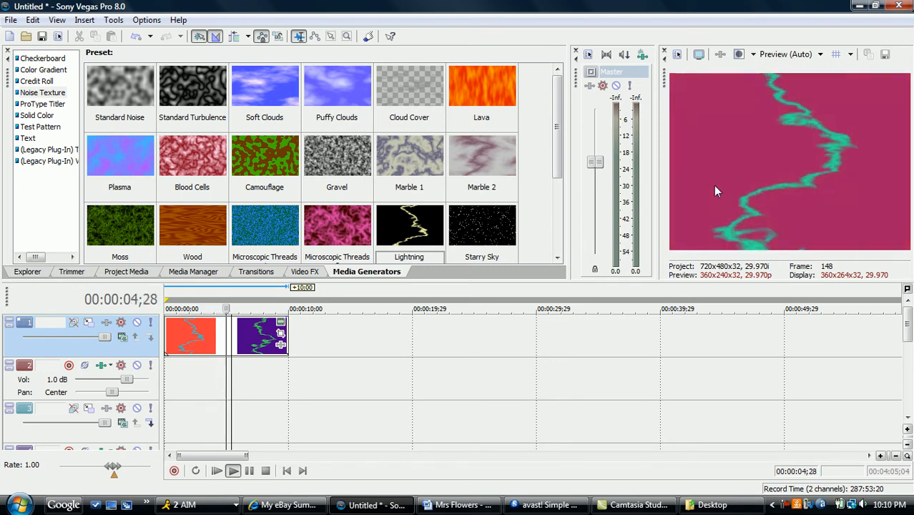
{"action": "left_click", "coordinate": [250, 472]}
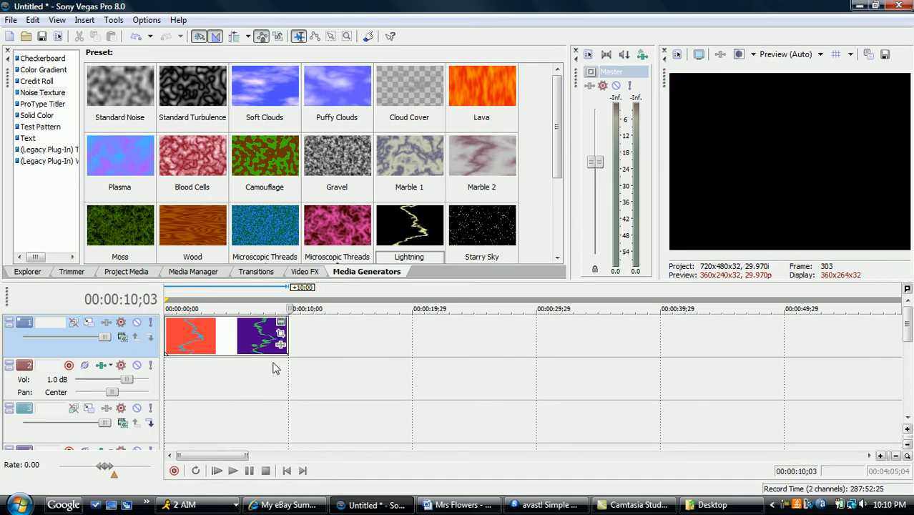
{"action": "left_click", "coordinate": [206, 387]}
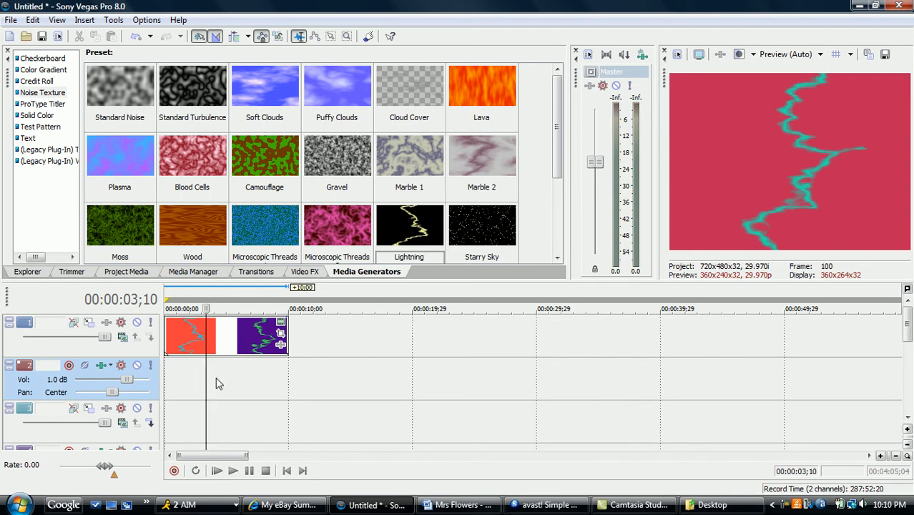
{"action": "left_click", "coordinate": [236, 355]}
{"action": "left_click", "coordinate": [204, 358]}
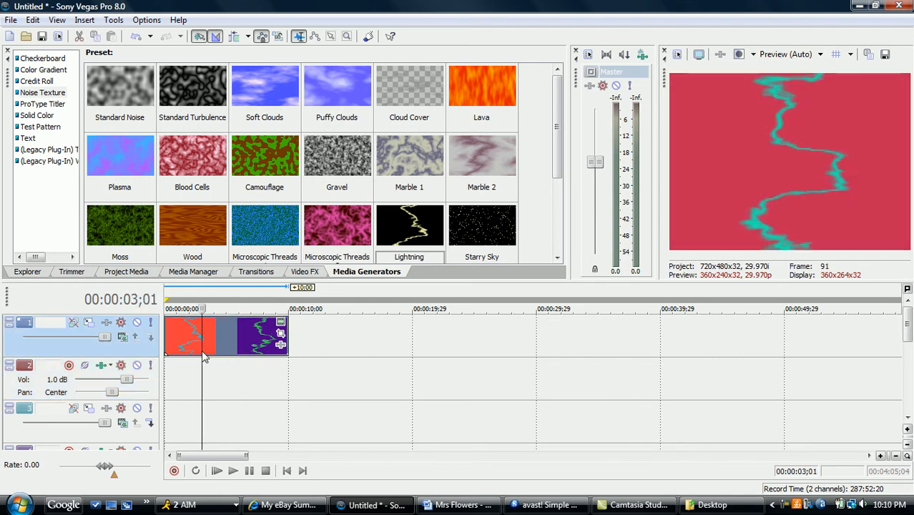
{"action": "left_click", "coordinate": [182, 345]}
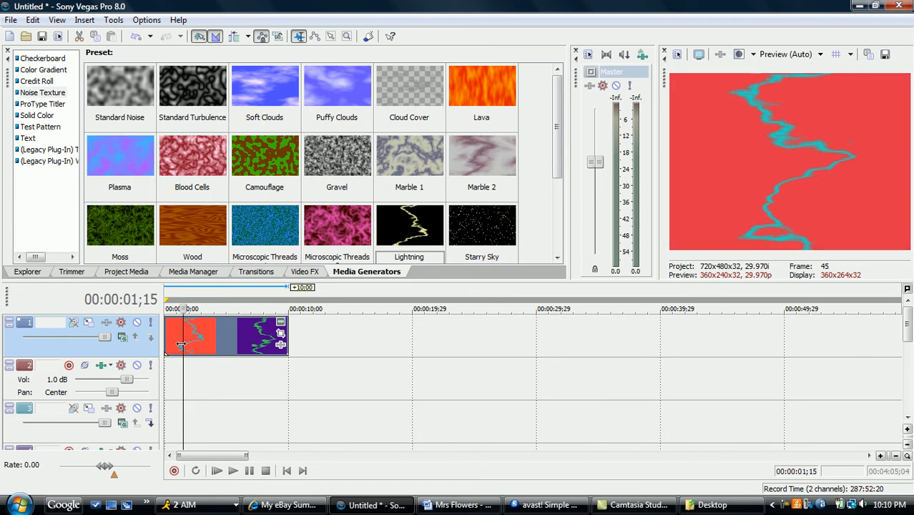
{"action": "left_click", "coordinate": [178, 345]}
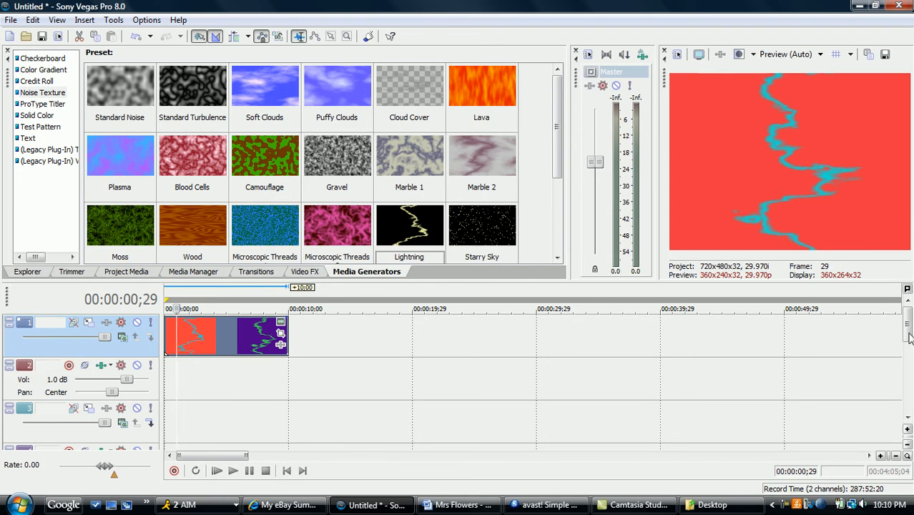
{"action": "mouse_move", "coordinate": [910, 336]}
{"action": "left_mouse_down"}
{"action": "mouse_move", "coordinate": [911, 387]}
{"action": "mouse_move", "coordinate": [911, 338]}
{"action": "left_mouse_up"}
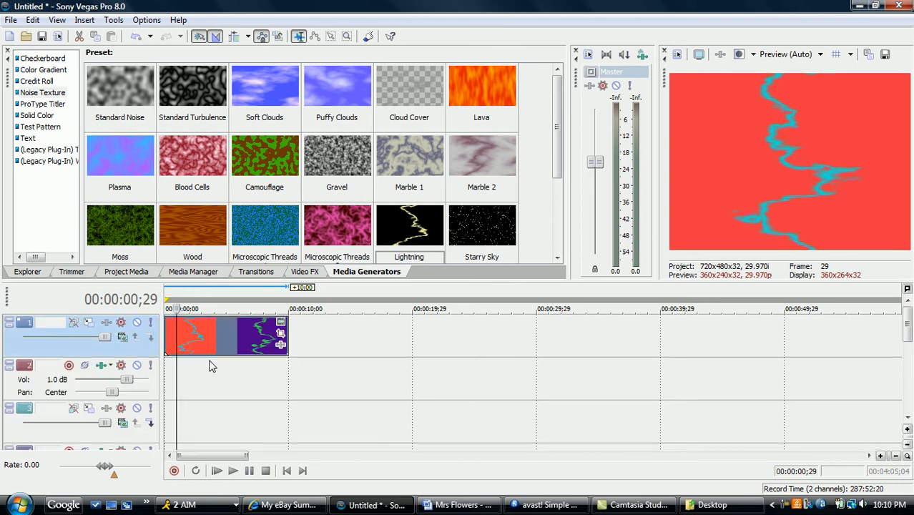
Step: Move the lightning event down to track 3 and insert text media at the start of track 1
{"action": "left_click_drag", "start_coordinate": [205, 345], "coordinate": [199, 410]}
{"action": "left_click", "coordinate": [172, 347]}
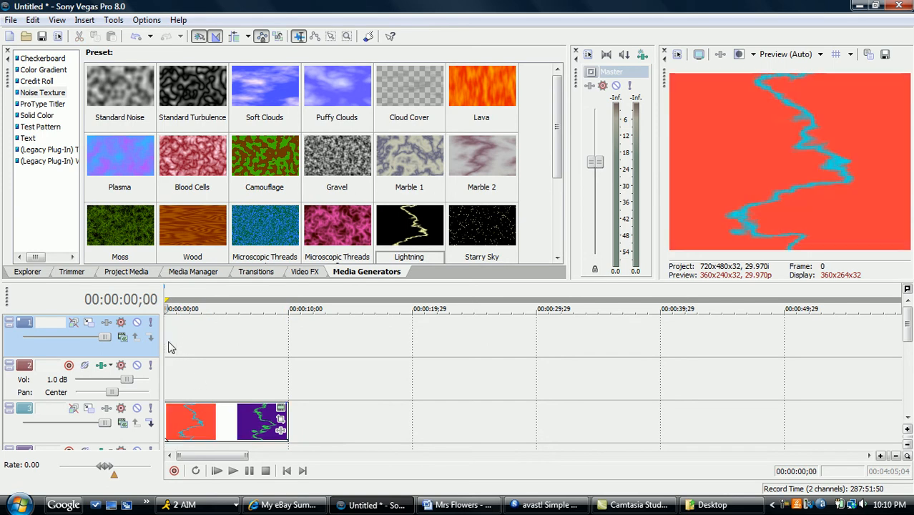
{"action": "right_click", "coordinate": [186, 346]}
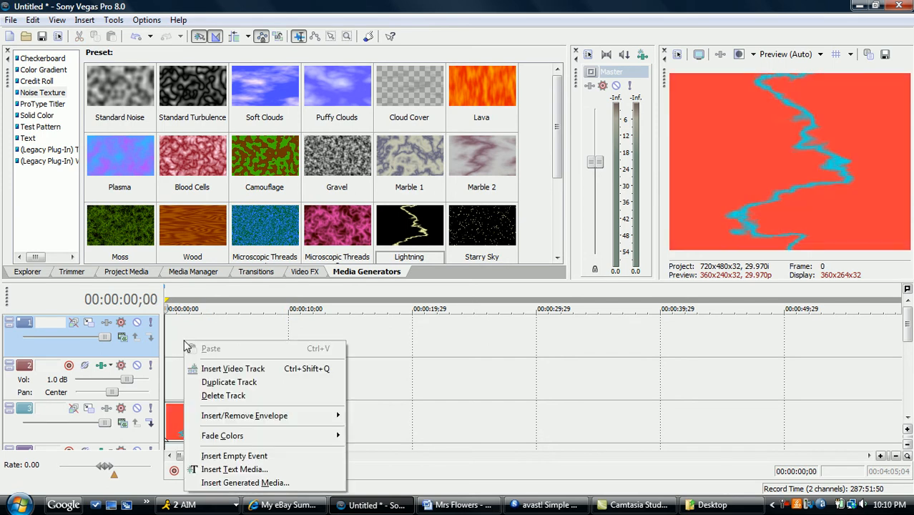
{"action": "left_click", "coordinate": [250, 471]}
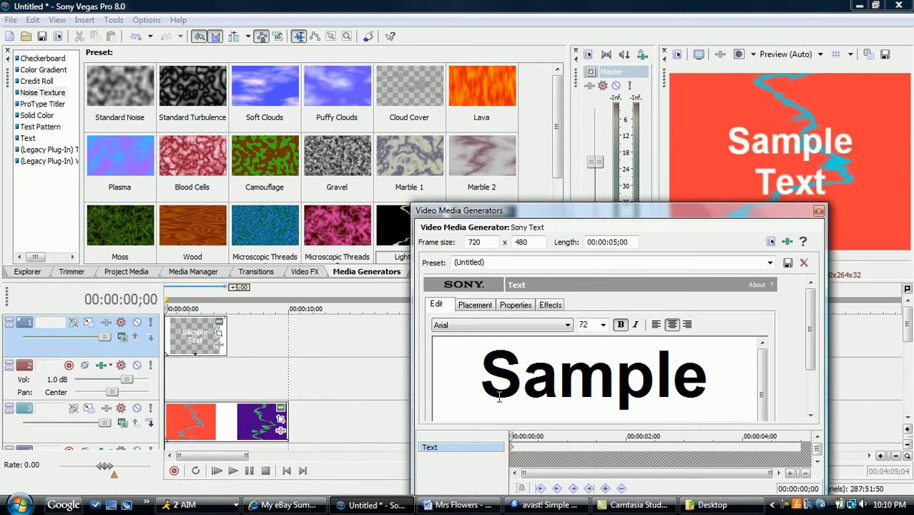
Step: Replace the sample text with HELLO!
{"action": "left_click_drag", "start_coordinate": [499, 396], "coordinate": [715, 419]}
{"action": "type", "text": "HELO"}
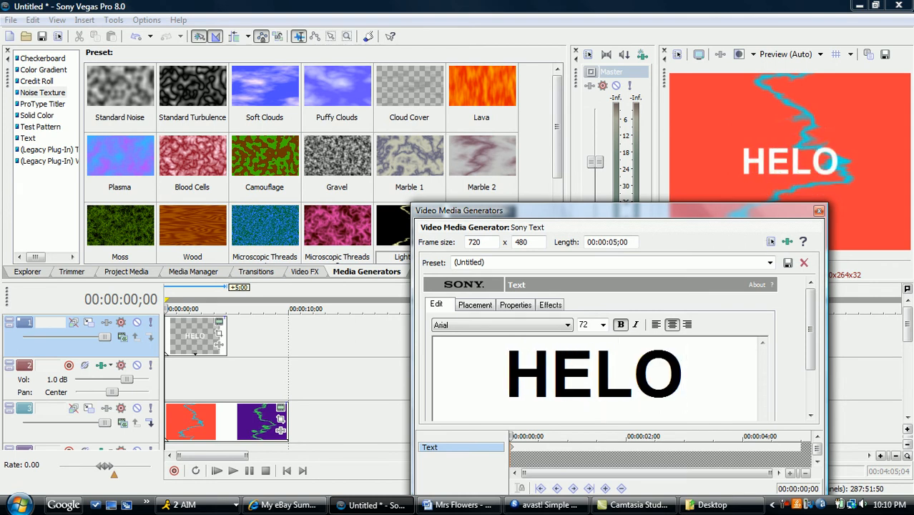
{"action": "key", "text": "BackSpace"}
{"action": "type", "text": "LO!"}
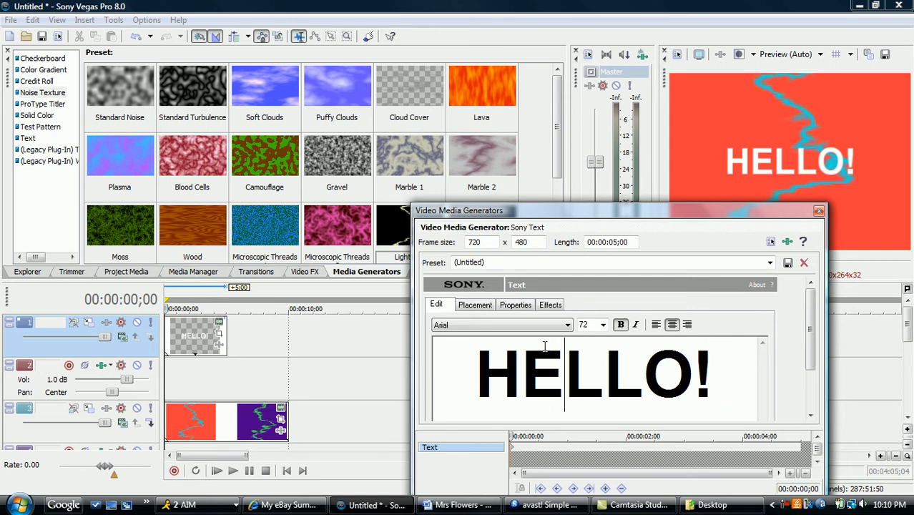
Step: Look through the fonts and text sizes available for the HELLO! title
{"action": "left_click", "coordinate": [511, 366]}
{"action": "left_click", "coordinate": [555, 327]}
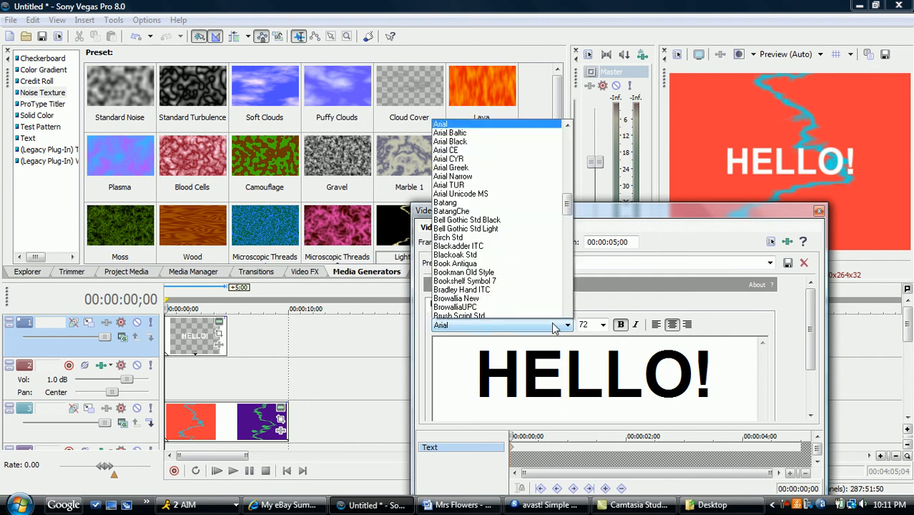
{"action": "left_click", "coordinate": [472, 350]}
{"action": "left_click", "coordinate": [603, 326]}
{"action": "left_click", "coordinate": [518, 379]}
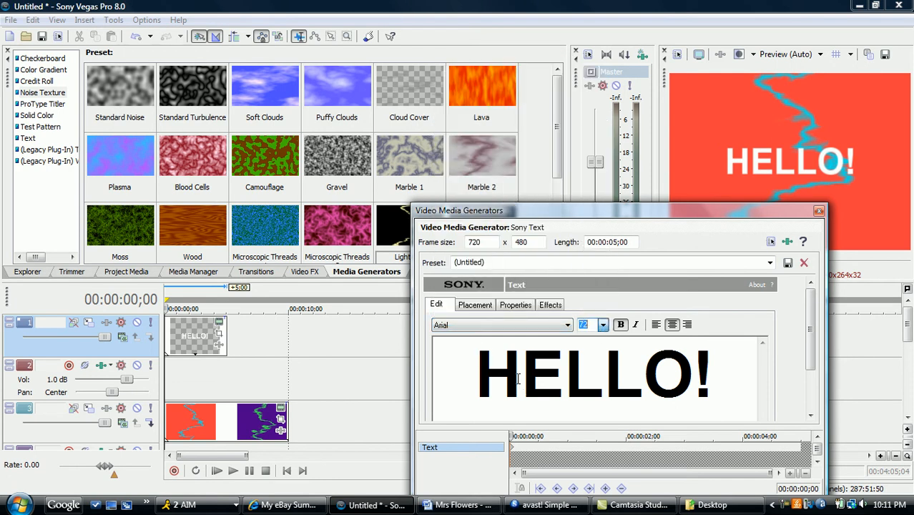
Step: Remove bold from HELLO! and place it near the frame's upper-left corner, at about X -0.325, Y -0.572
{"action": "left_click", "coordinate": [621, 325]}
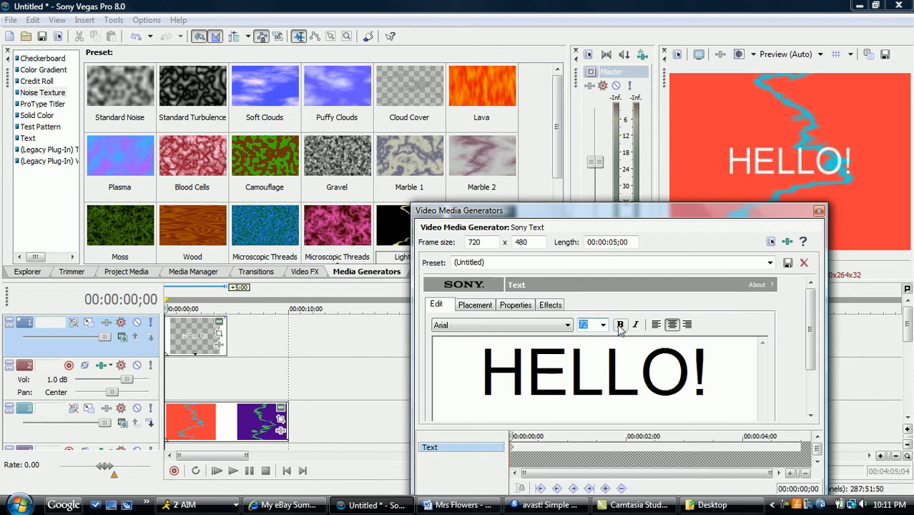
{"action": "left_click", "coordinate": [476, 305]}
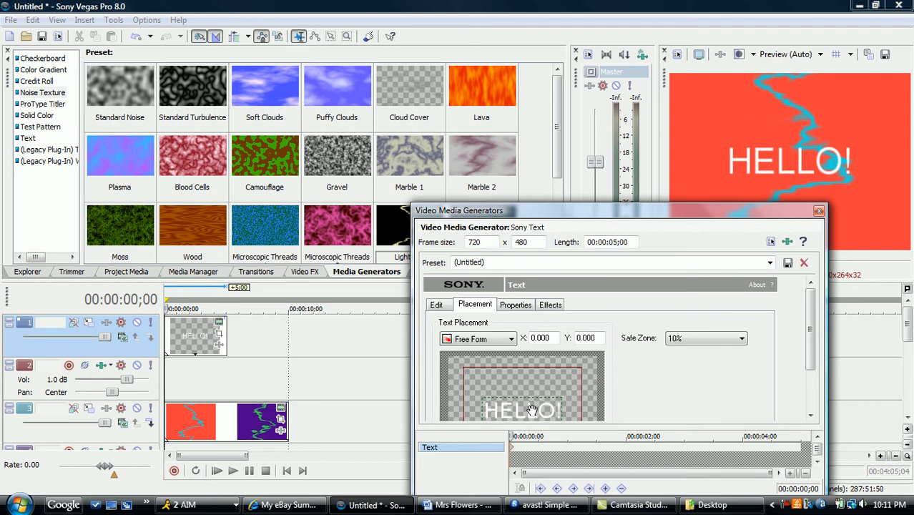
{"action": "left_click_drag", "start_coordinate": [532, 413], "coordinate": [508, 382]}
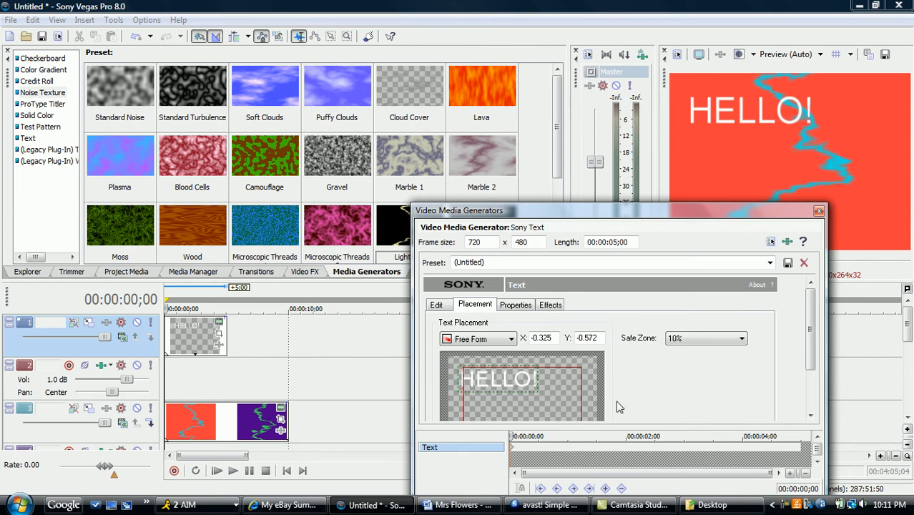
Step: Animate HELLO! to about X 0.280, Y 0.277 at 00:00:04;28 of its keyframe timeline and preview the movement
{"action": "left_click", "coordinate": [800, 461]}
{"action": "left_click_drag", "start_coordinate": [527, 386], "coordinate": [571, 430]}
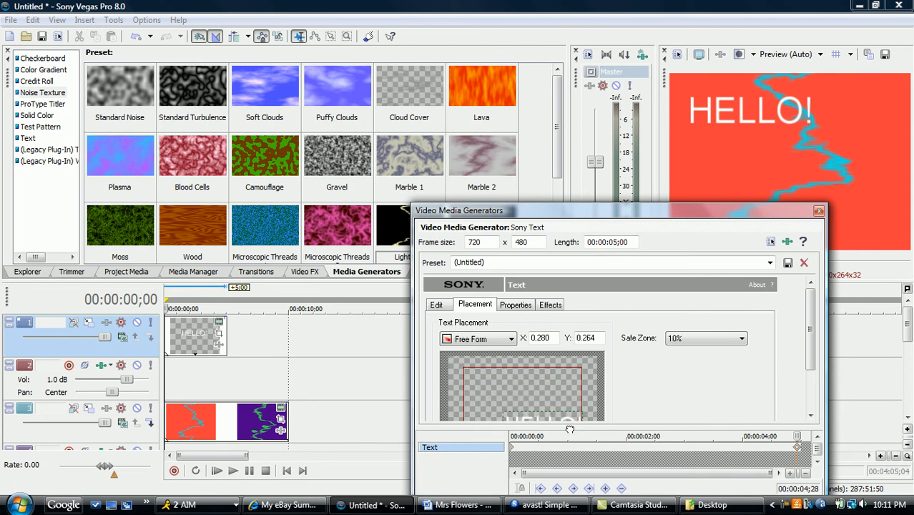
{"action": "left_click", "coordinate": [178, 369]}
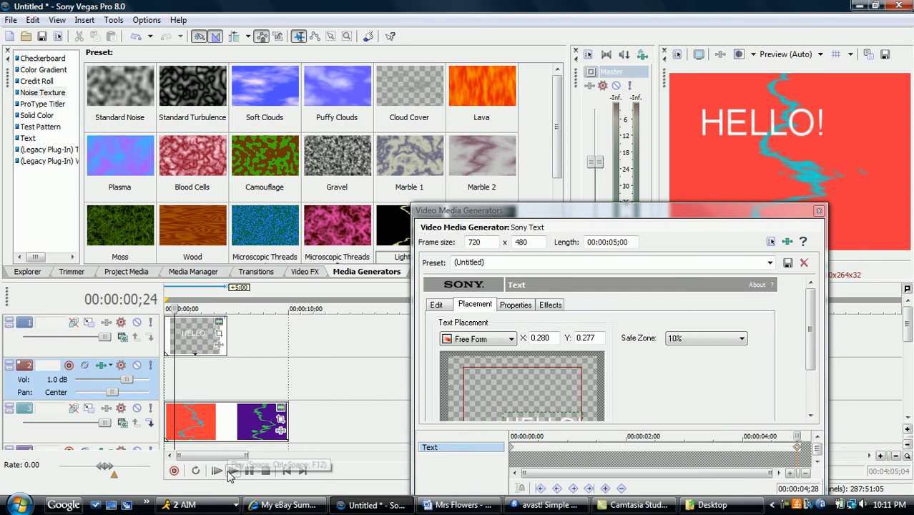
{"action": "left_click", "coordinate": [233, 470]}
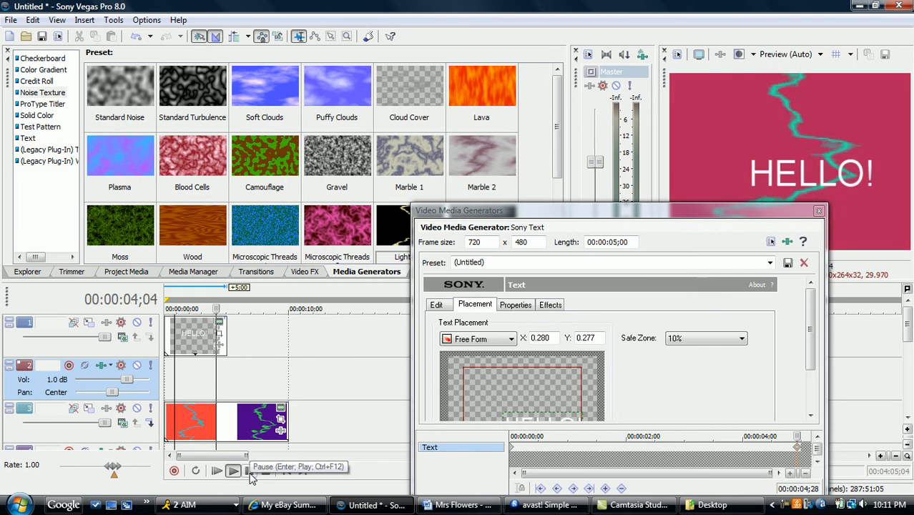
{"action": "left_click", "coordinate": [249, 476]}
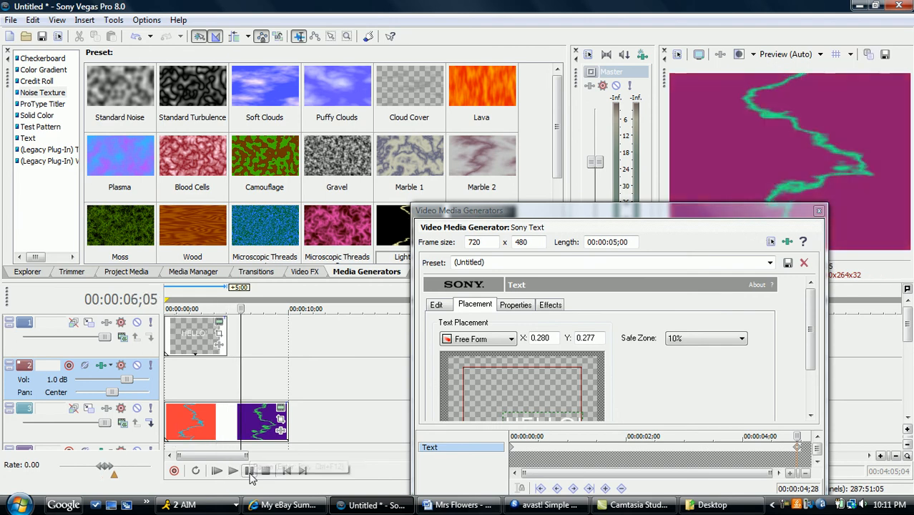
Step: Extend the HELLO! event by 5:00 to the end of the lightning event and play it from about 00:00:06;08
{"action": "left_click_drag", "start_coordinate": [226, 330], "coordinate": [289, 334]}
{"action": "left_click", "coordinate": [242, 391]}
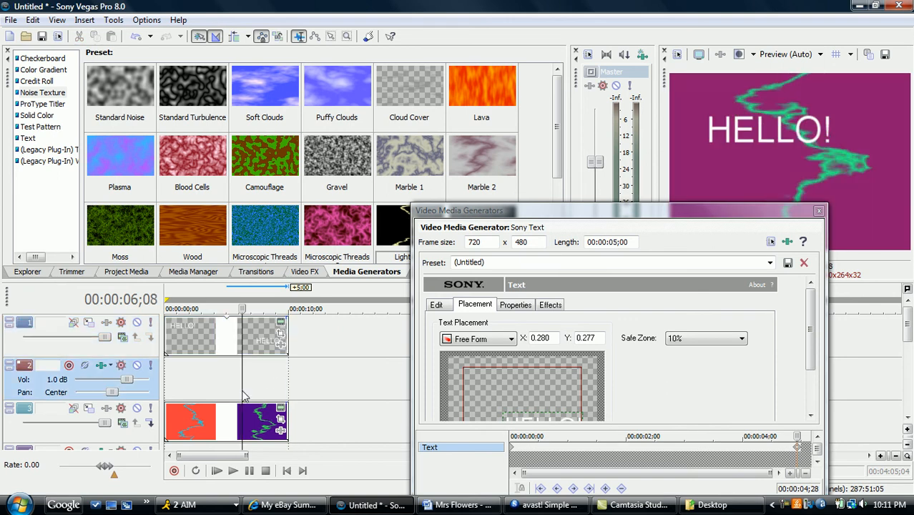
{"action": "left_click", "coordinate": [242, 468]}
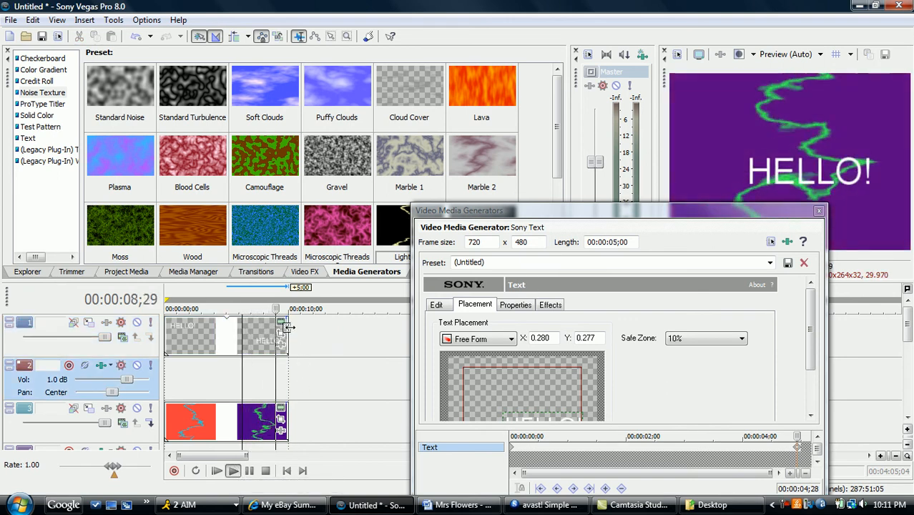
Step: Trim the end of the HELLO! event back by 3:22, stop playback and set the cursor to 00:00:06;08
{"action": "left_click_drag", "start_coordinate": [288, 335], "coordinate": [238, 351]}
{"action": "left_click", "coordinate": [228, 362]}
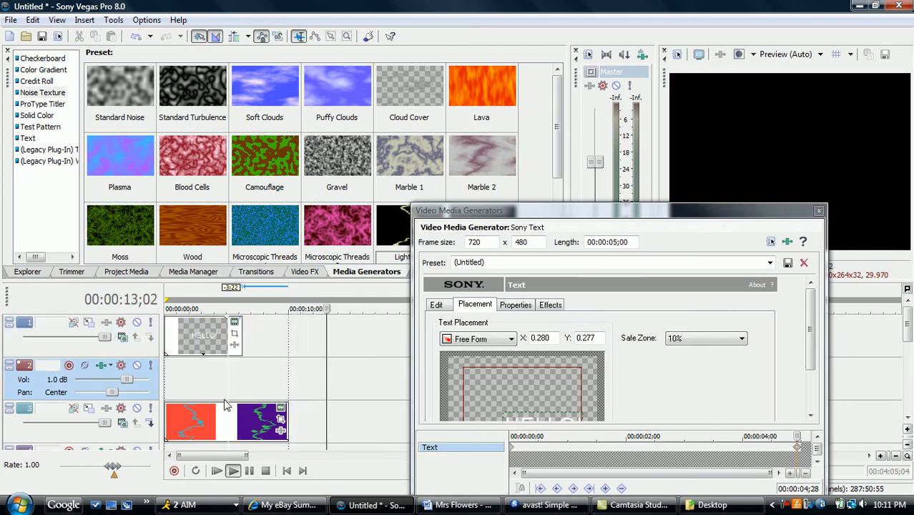
{"action": "left_click", "coordinate": [249, 470]}
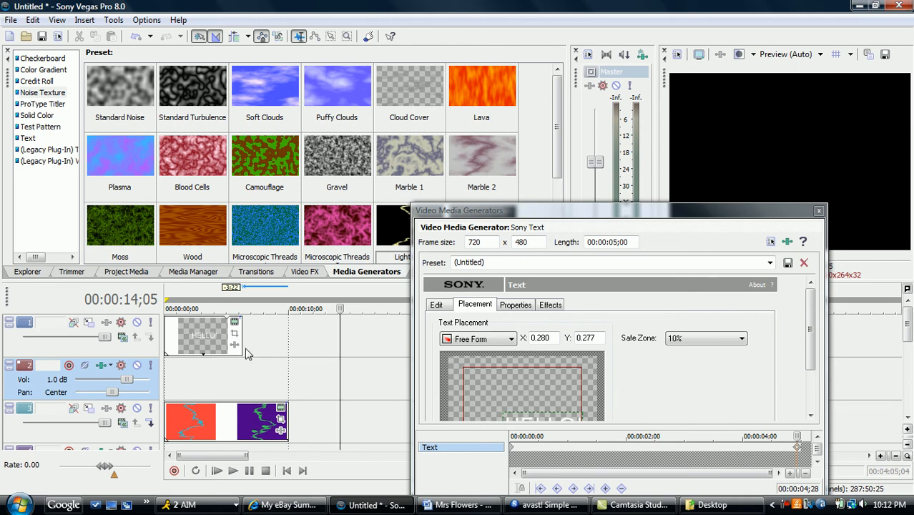
{"action": "left_click", "coordinate": [263, 426]}
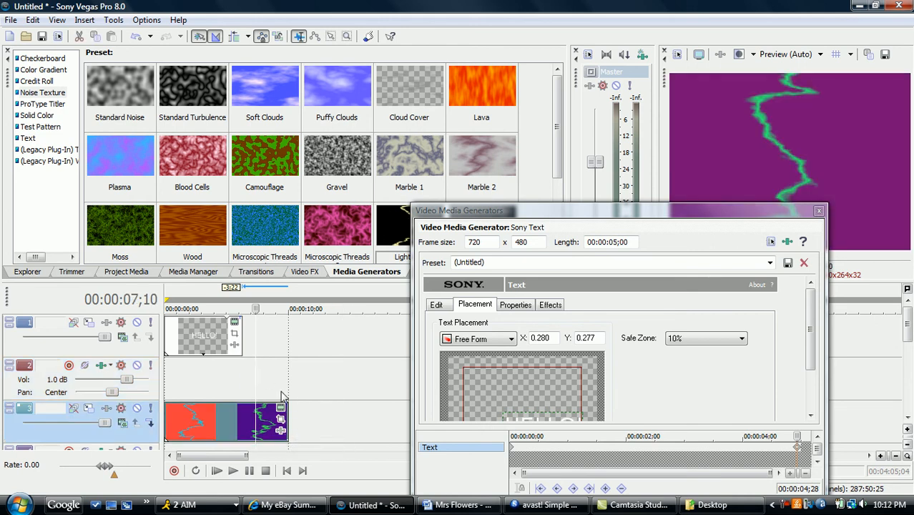
{"action": "left_click", "coordinate": [245, 426]}
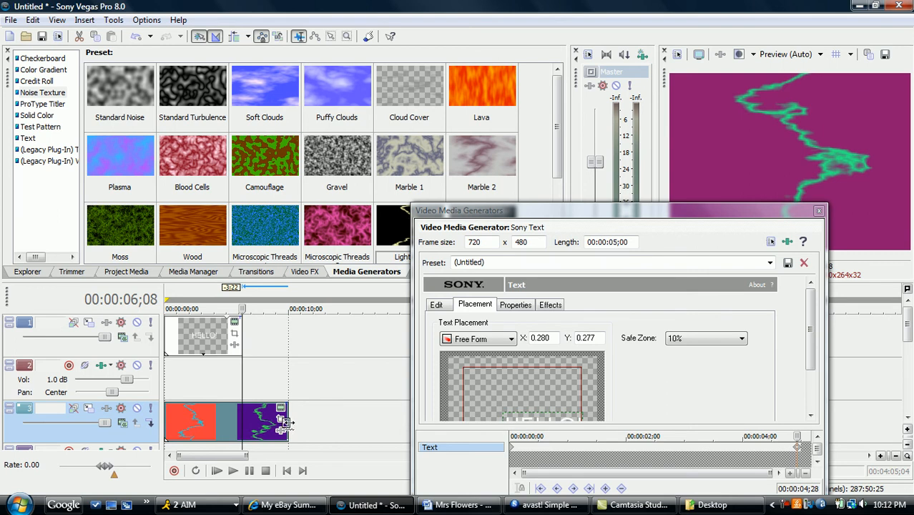
Step: Time-stretch the lightning event by 5:10 and play part of the slowed animation
{"action": "left_click_drag", "start_coordinate": [286, 423], "coordinate": [359, 425]}
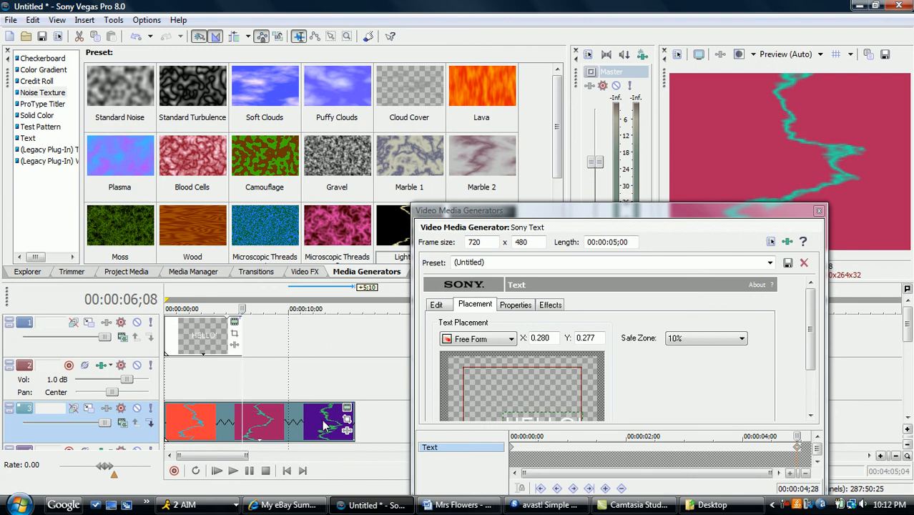
{"action": "left_click", "coordinate": [323, 425]}
{"action": "left_click", "coordinate": [198, 427]}
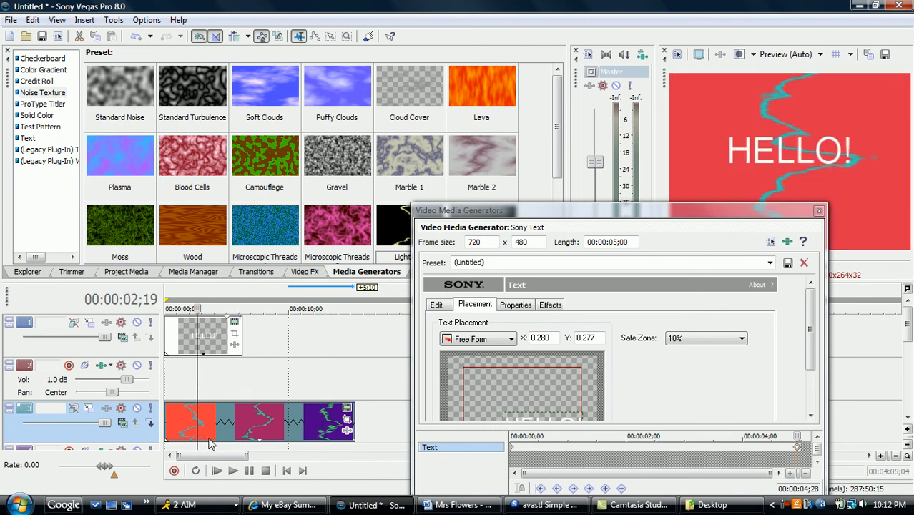
{"action": "left_click", "coordinate": [233, 470]}
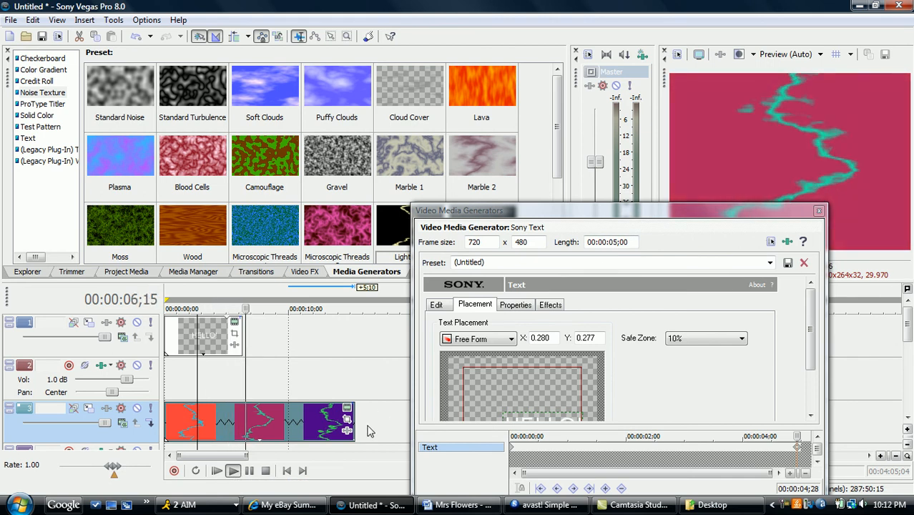
{"action": "left_click", "coordinate": [250, 471]}
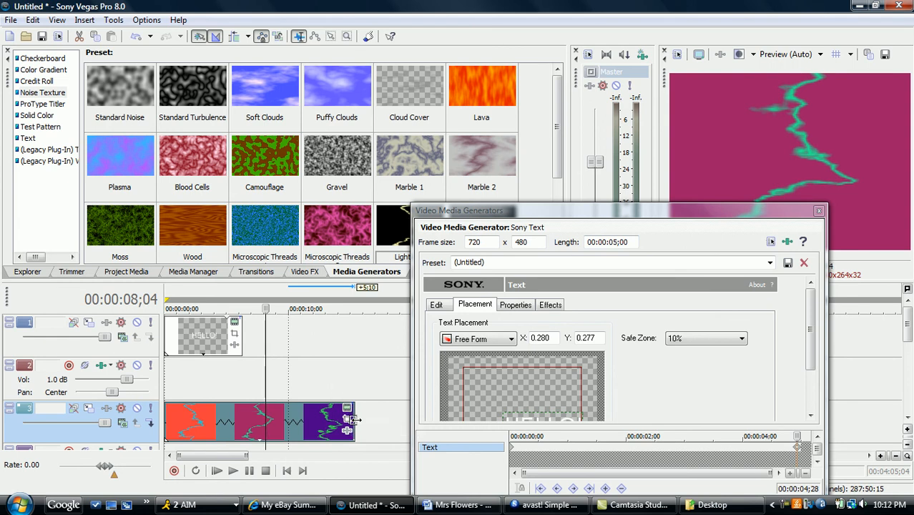
Step: Time-compress the lightning event by 12:19 and play the sped-up animation from near its start
{"action": "left_click_drag", "start_coordinate": [351, 422], "coordinate": [198, 435]}
{"action": "left_click", "coordinate": [176, 424]}
{"action": "left_click", "coordinate": [233, 470]}
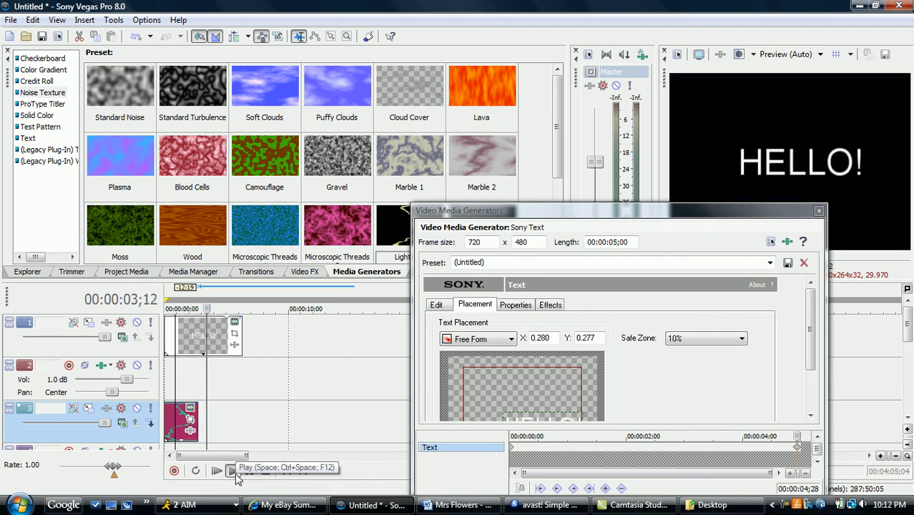
Step: Trim the HELLO! event by 3:17 to end with the lightning event and play the timeline
{"action": "left_click", "coordinate": [225, 341]}
{"action": "left_click_drag", "start_coordinate": [228, 343], "coordinate": [198, 343]}
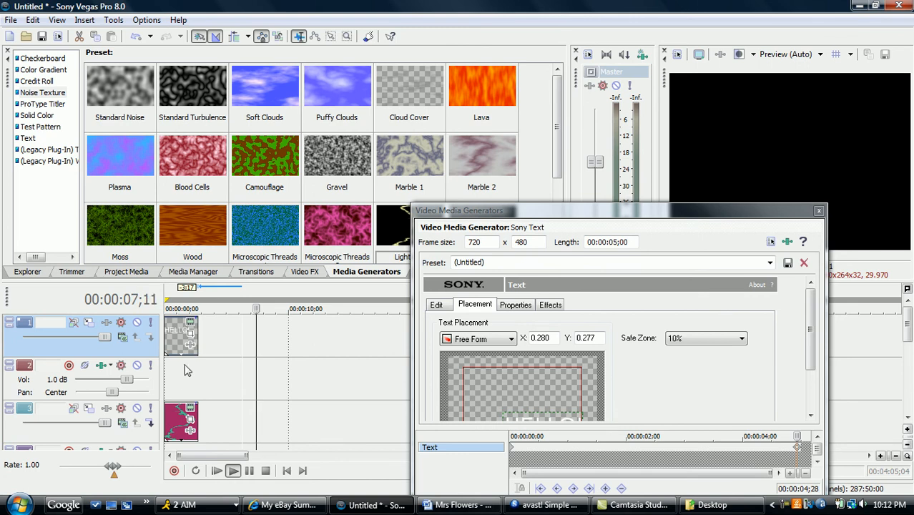
{"action": "left_click", "coordinate": [188, 368]}
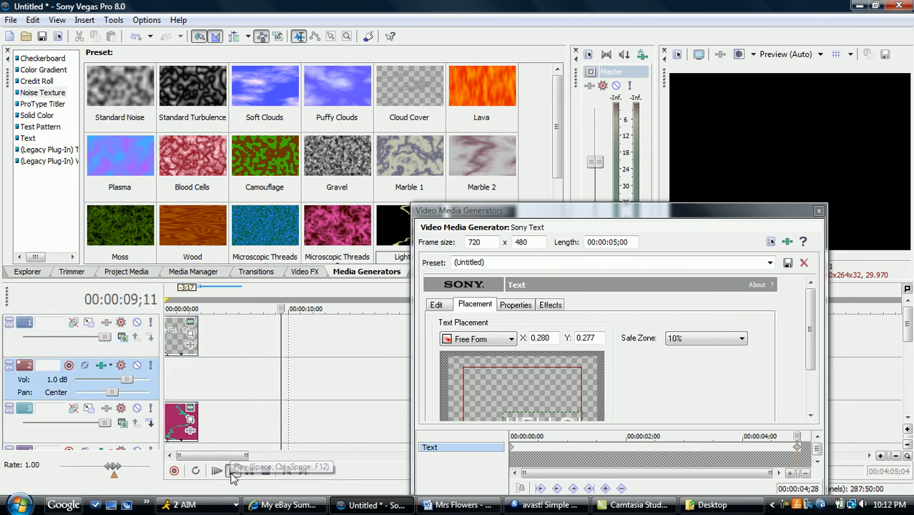
{"action": "left_click", "coordinate": [231, 473]}
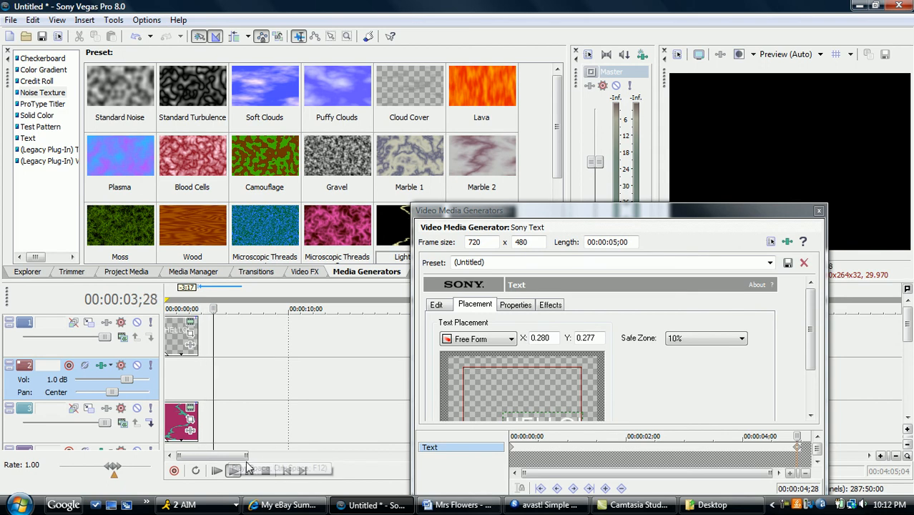
{"action": "left_click", "coordinate": [247, 469]}
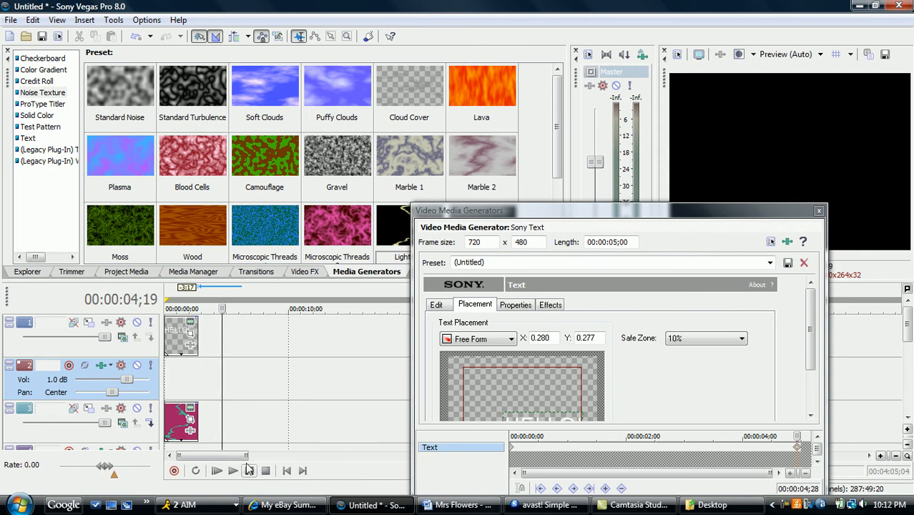
Step: With the cursor at 00:00:01;28, reopen the HELLO! generated media and set its text color to golden yellow, RGB 228, 185, 0
{"action": "left_click", "coordinate": [191, 392]}
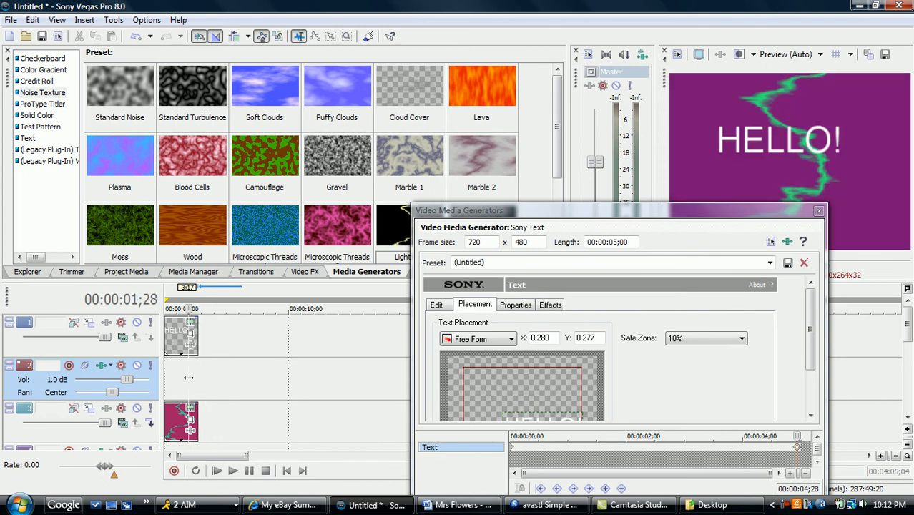
{"action": "left_click", "coordinate": [191, 326]}
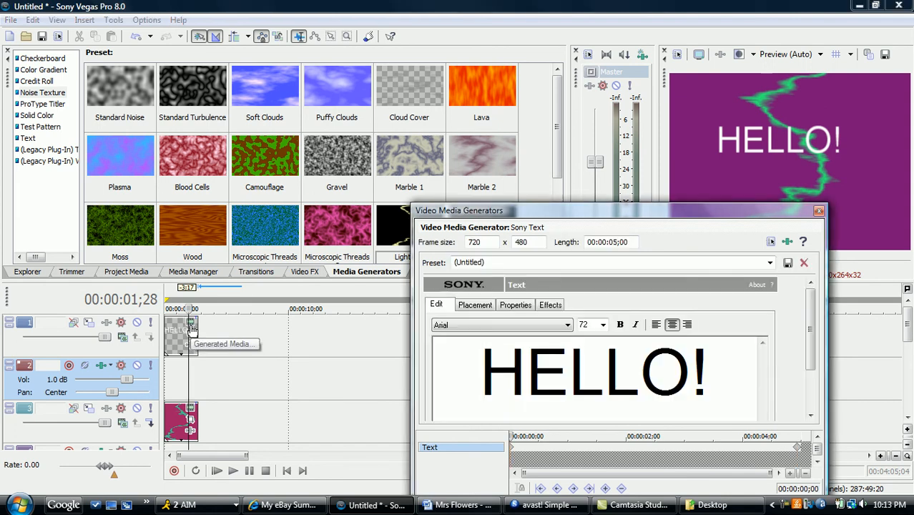
{"action": "left_click", "coordinate": [481, 310]}
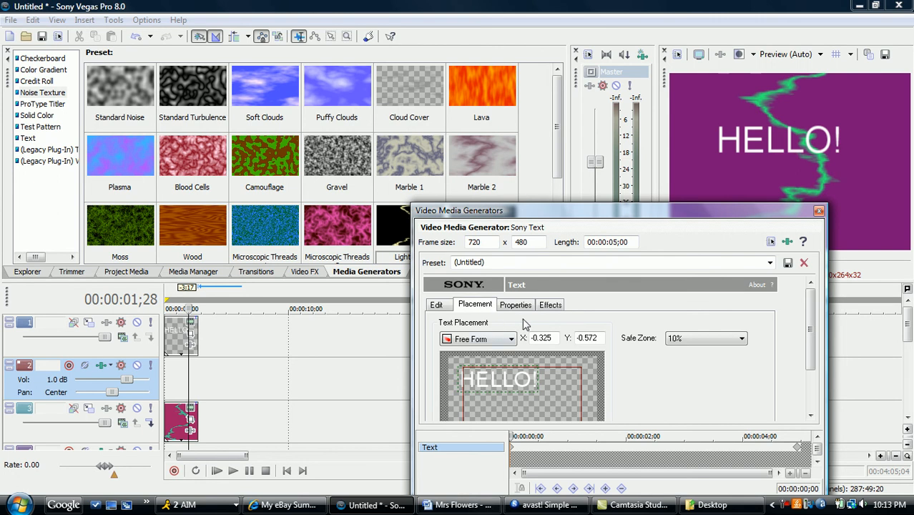
{"action": "left_click", "coordinate": [523, 313]}
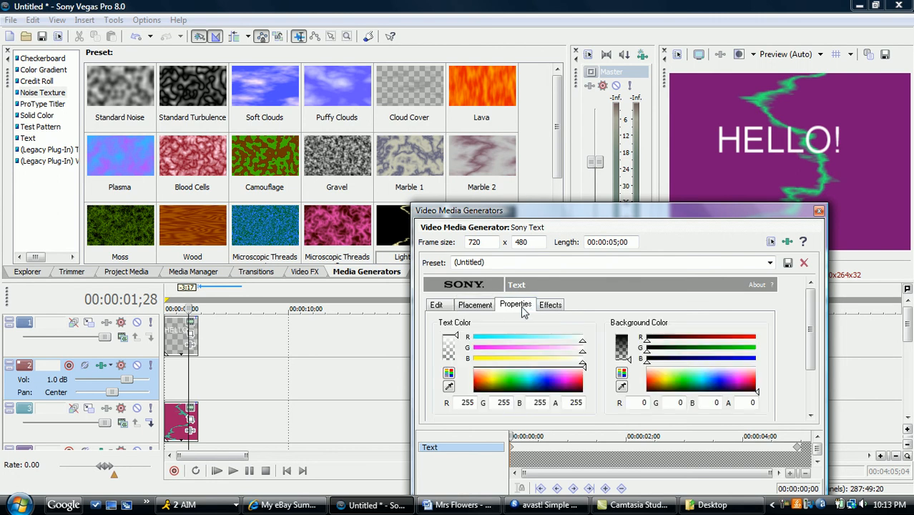
{"action": "scroll", "coordinate": [815, 367], "scroll_direction": "down", "scroll_amount": 1}
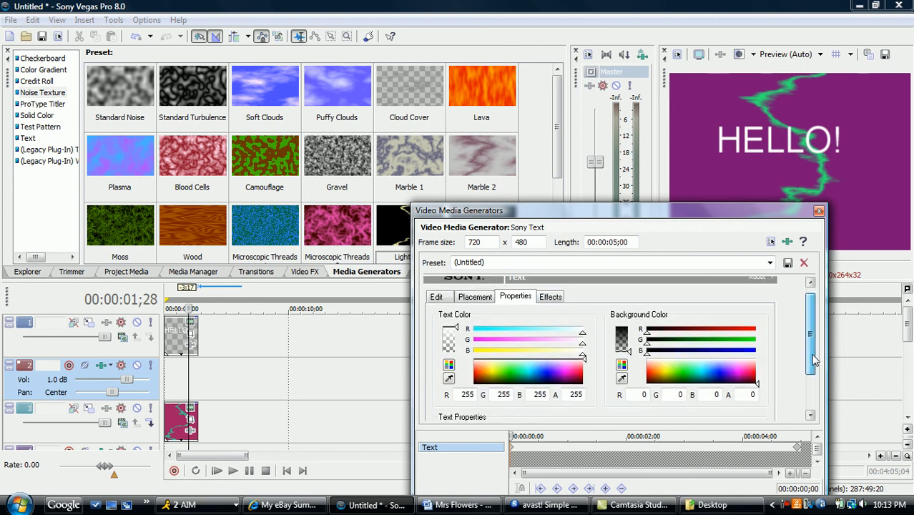
{"action": "scroll", "coordinate": [815, 367], "scroll_direction": "up", "scroll_amount": 1}
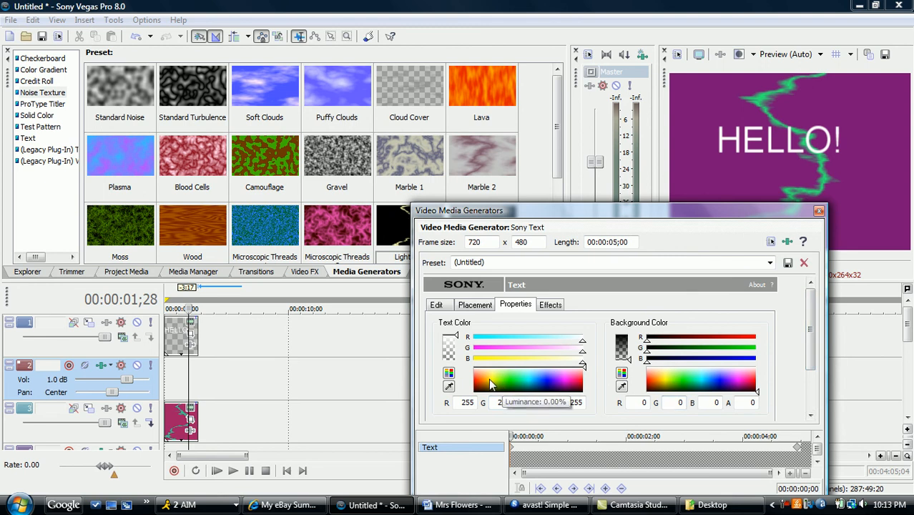
{"action": "left_click", "coordinate": [490, 381]}
{"action": "left_click", "coordinate": [489, 384]}
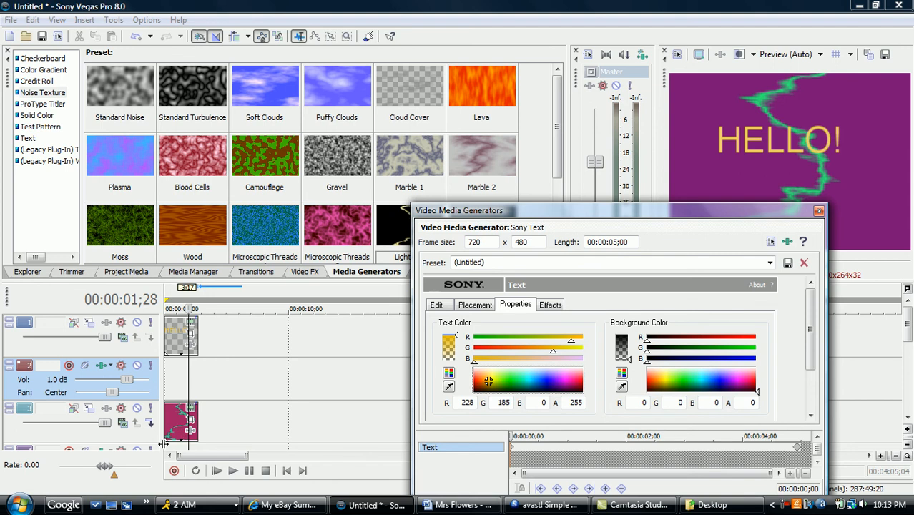
Step: Enable an outline on the HELLO! text and set its color to dark blue, RGB 14, 0, 105
{"action": "left_click", "coordinate": [551, 306]}
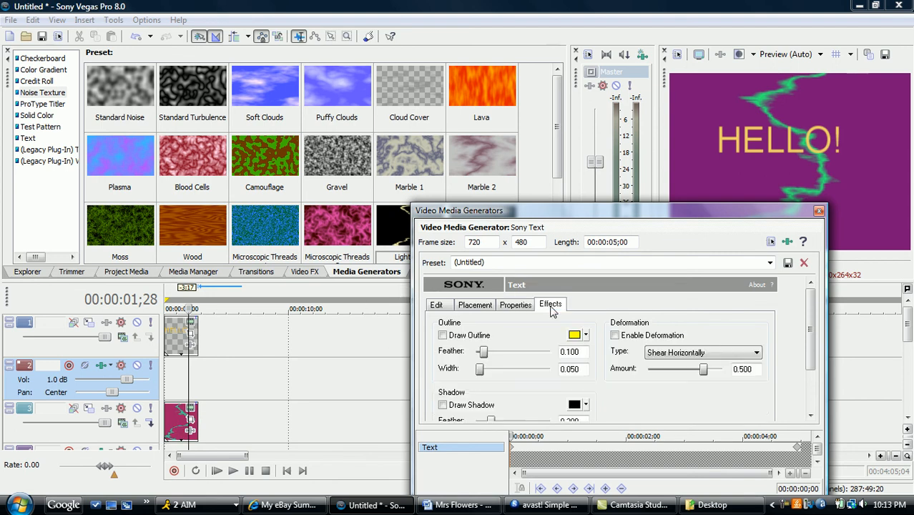
{"action": "left_click", "coordinate": [443, 336]}
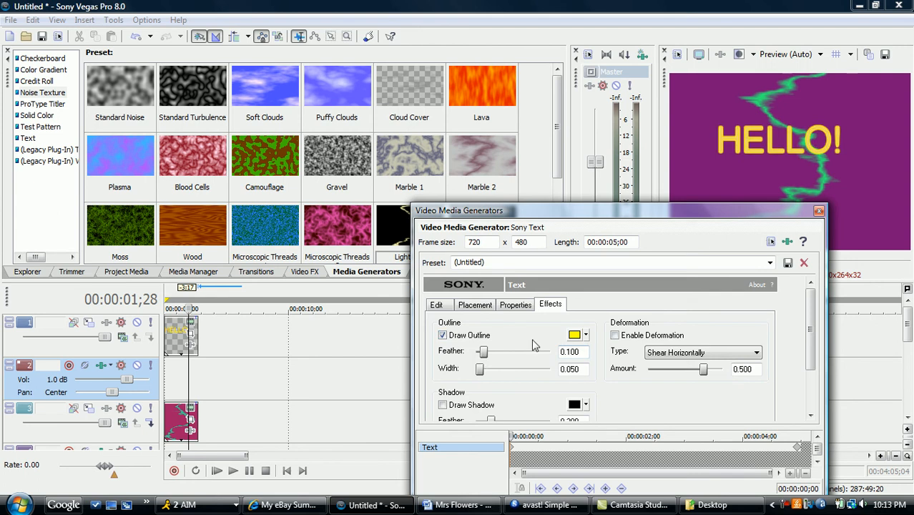
{"action": "left_click", "coordinate": [582, 335]}
{"action": "left_click_drag", "start_coordinate": [660, 396], "coordinate": [666, 398]}
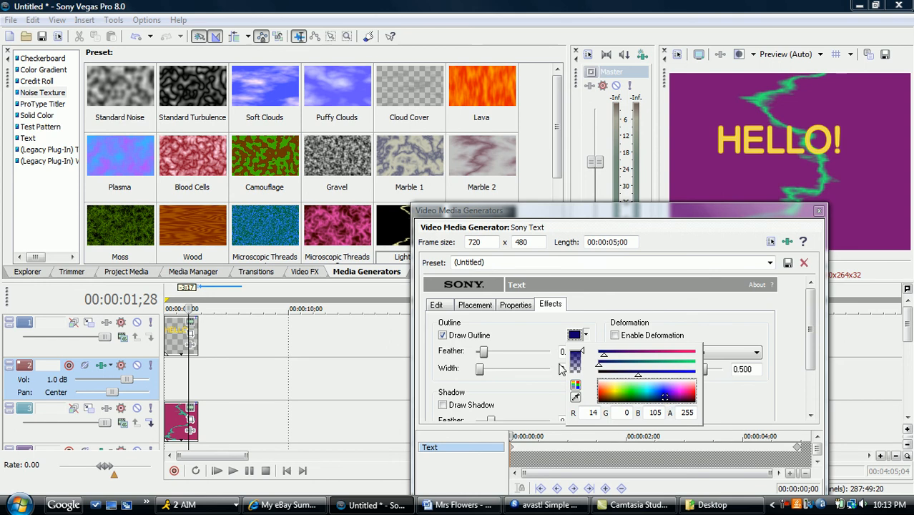
Step: Widen the HELLO! outline to 0.854 and return the timeline cursor to 00:00:00;00
{"action": "left_click", "coordinate": [481, 370]}
{"action": "left_click_drag", "start_coordinate": [484, 369], "coordinate": [552, 374]}
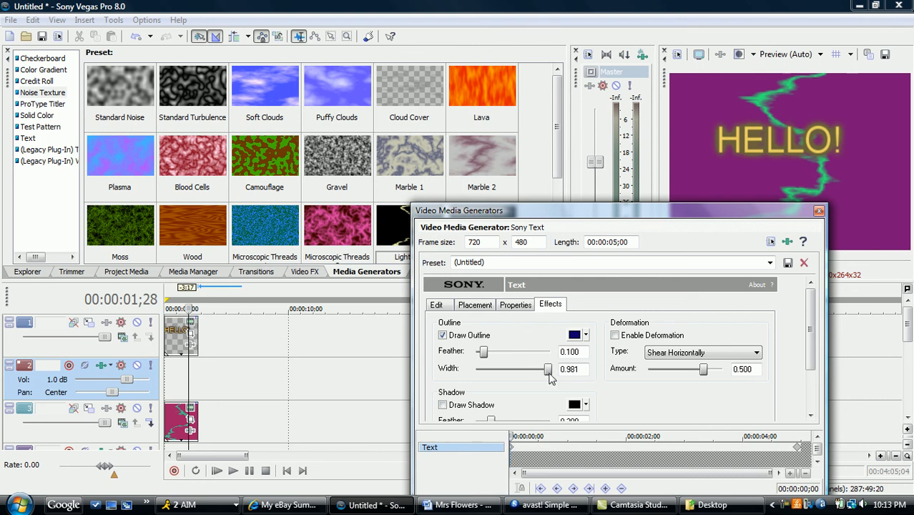
{"action": "left_click_drag", "start_coordinate": [549, 377], "coordinate": [540, 377]}
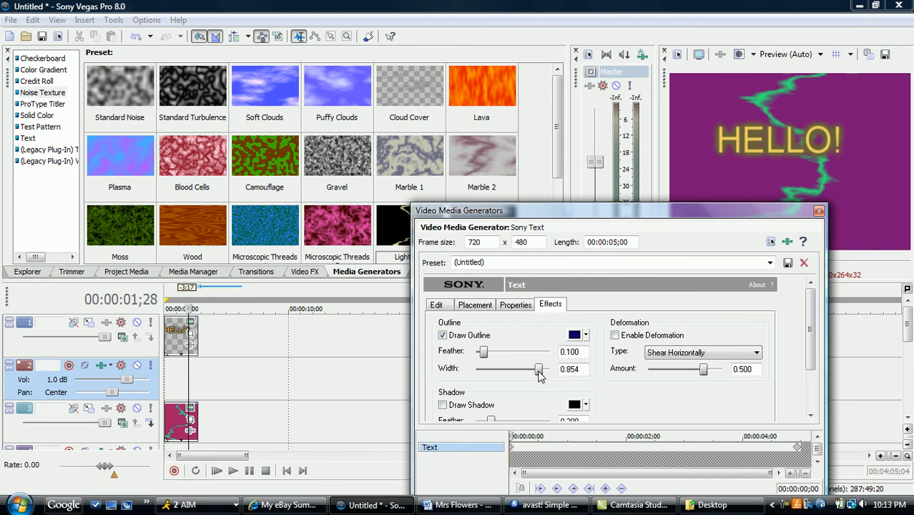
{"action": "left_click", "coordinate": [173, 398]}
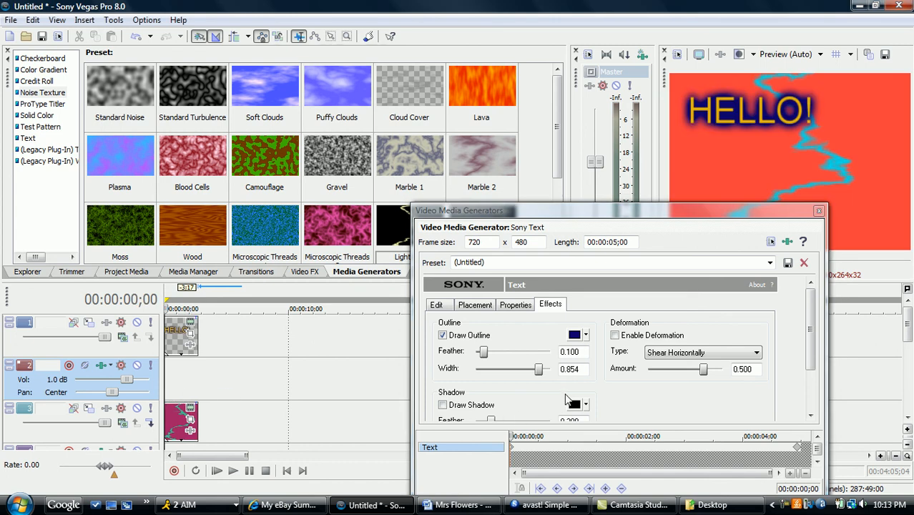
Step: Reduce the HELLO! outline width to 0.481 and enable a text shadow with an X offset of 0.672
{"action": "left_click", "coordinate": [538, 369]}
{"action": "left_click_drag", "start_coordinate": [541, 372], "coordinate": [516, 375]}
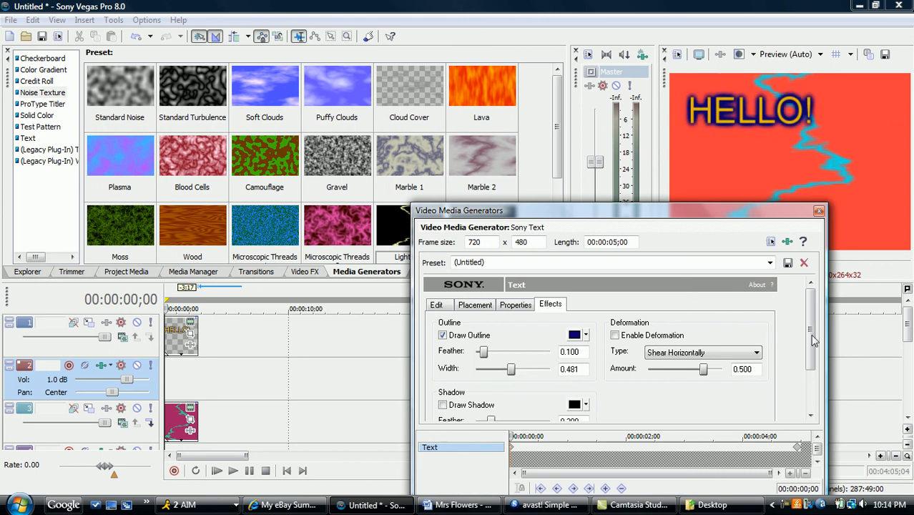
{"action": "scroll", "coordinate": [807, 337], "scroll_direction": "down", "scroll_amount": 1}
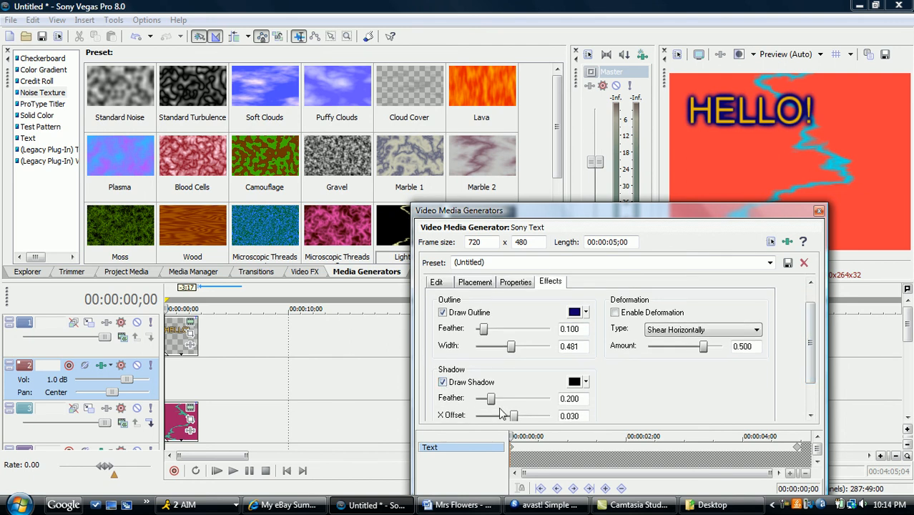
{"action": "left_click_drag", "start_coordinate": [513, 417], "coordinate": [551, 422]}
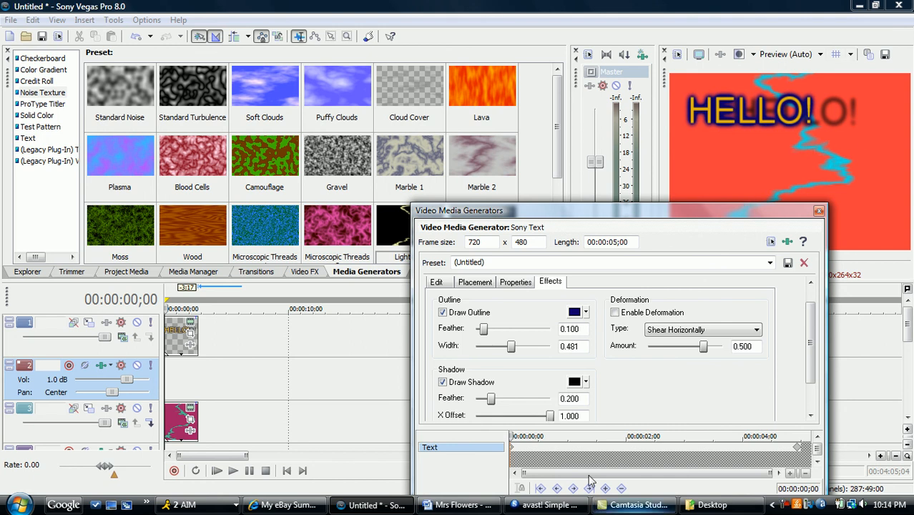
{"action": "mouse_move", "coordinate": [552, 418]}
{"action": "left_mouse_down"}
{"action": "mouse_move", "coordinate": [504, 423]}
{"action": "mouse_move", "coordinate": [554, 421]}
{"action": "mouse_move", "coordinate": [514, 421]}
{"action": "mouse_move", "coordinate": [538, 422]}
{"action": "left_mouse_up"}
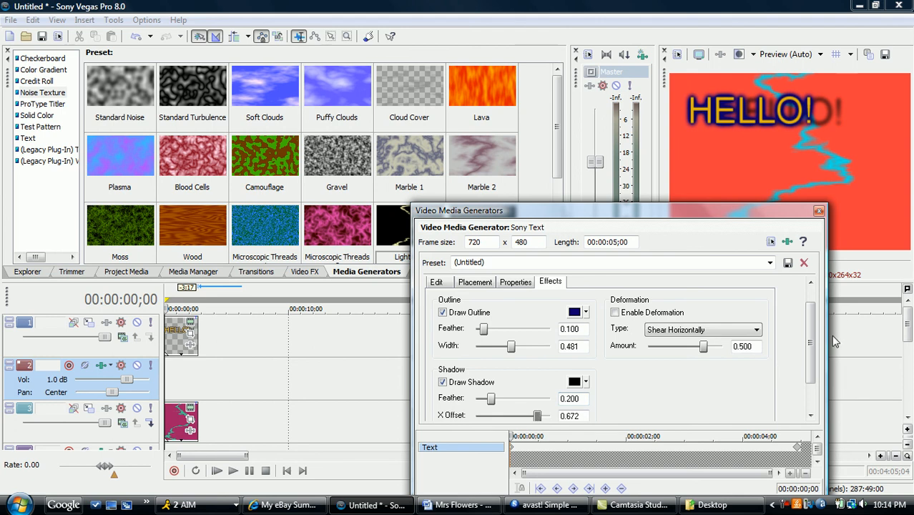
Step: Try the Shear Horizontally and Squish Top deformations on the HELLO! text and turn deformation back off
{"action": "left_click", "coordinate": [616, 313]}
{"action": "left_click", "coordinate": [617, 314]}
{"action": "left_click", "coordinate": [616, 313]}
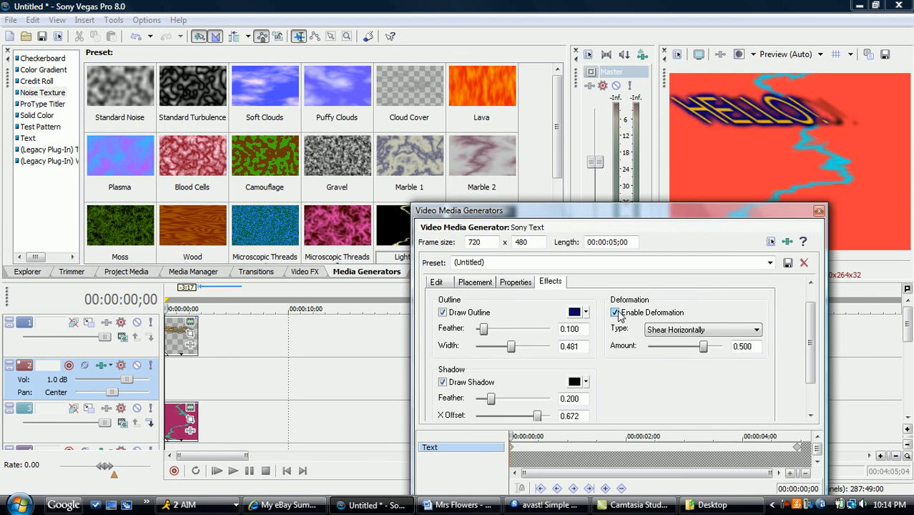
{"action": "left_click", "coordinate": [692, 330]}
{"action": "left_click", "coordinate": [699, 364]}
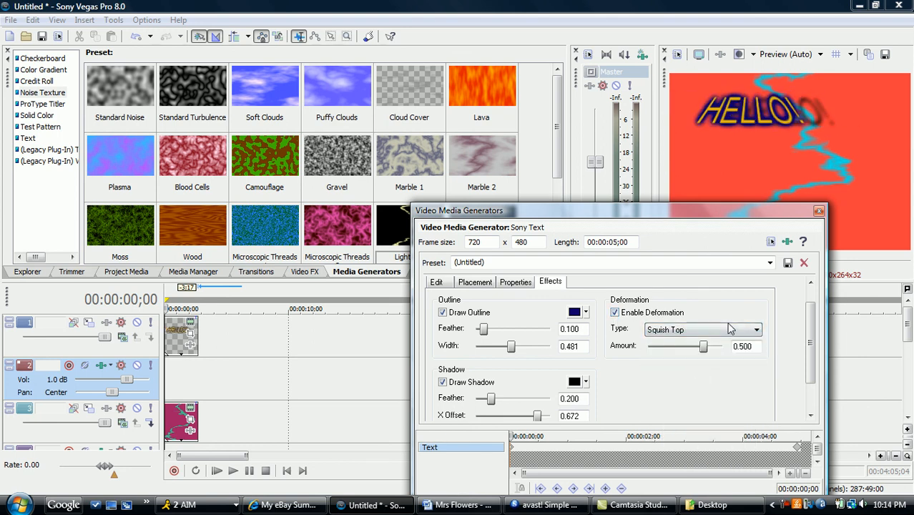
{"action": "left_click", "coordinate": [616, 313]}
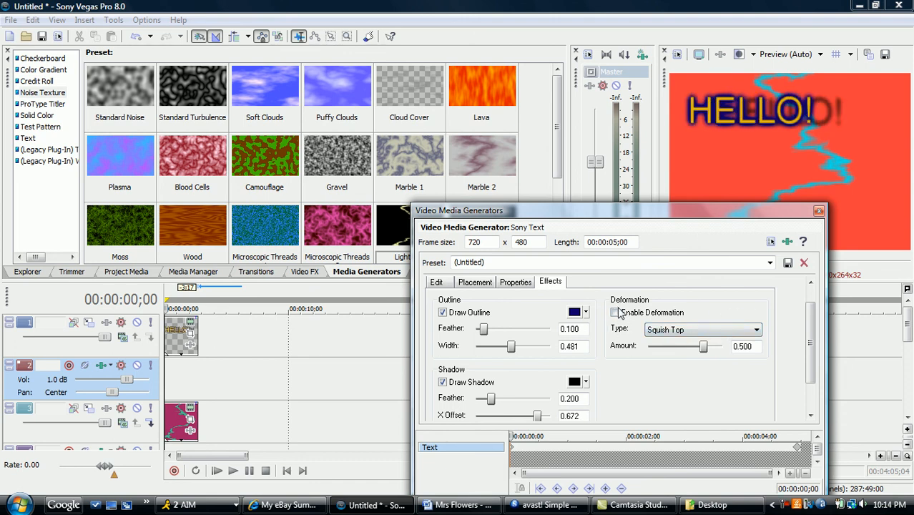
{"action": "left_click", "coordinate": [616, 313]}
{"action": "left_click", "coordinate": [616, 313]}
Step: Close the HELLO! generator settings and play the timeline from the start, pausing after the events end
{"action": "scroll", "coordinate": [812, 337], "scroll_direction": "up", "scroll_amount": 2}
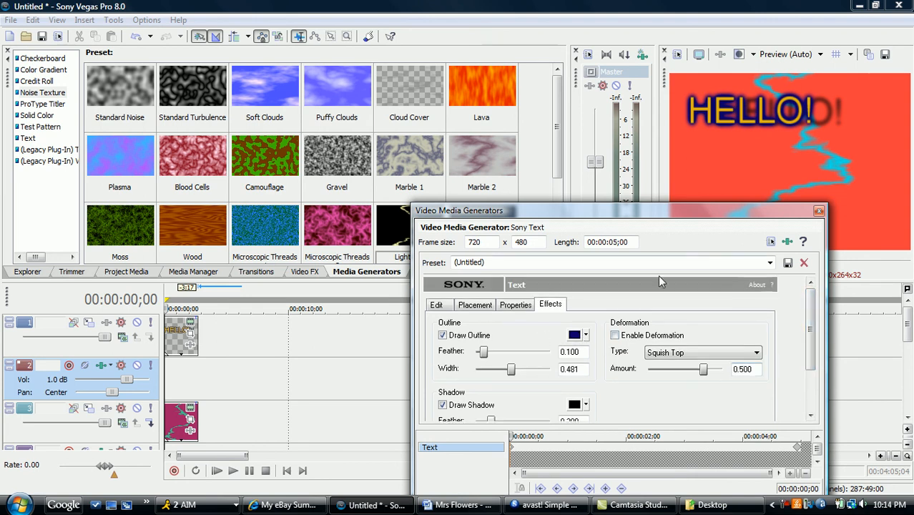
{"action": "left_click", "coordinate": [819, 211]}
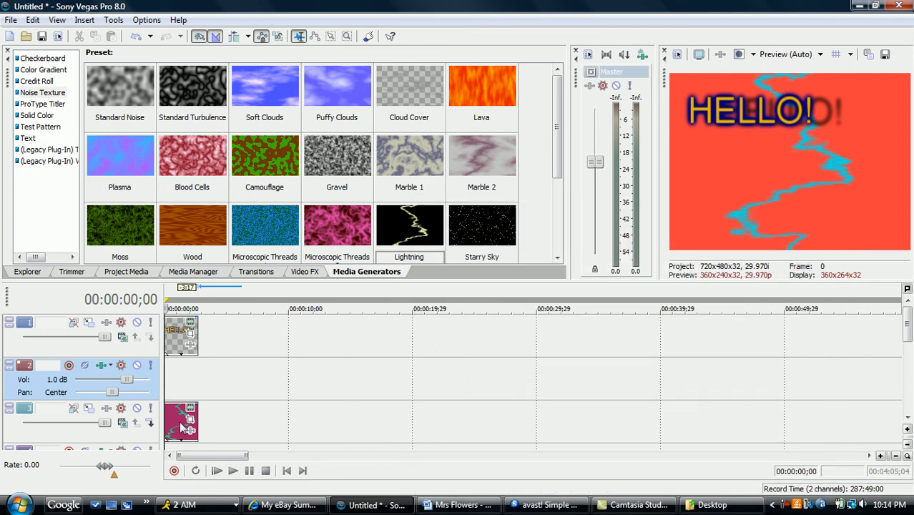
{"action": "left_click", "coordinate": [216, 472]}
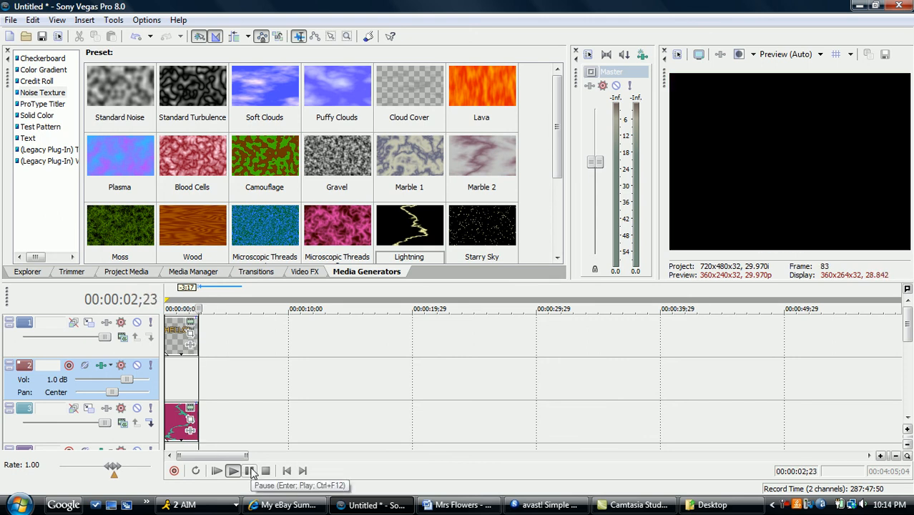
{"action": "left_click", "coordinate": [249, 471]}
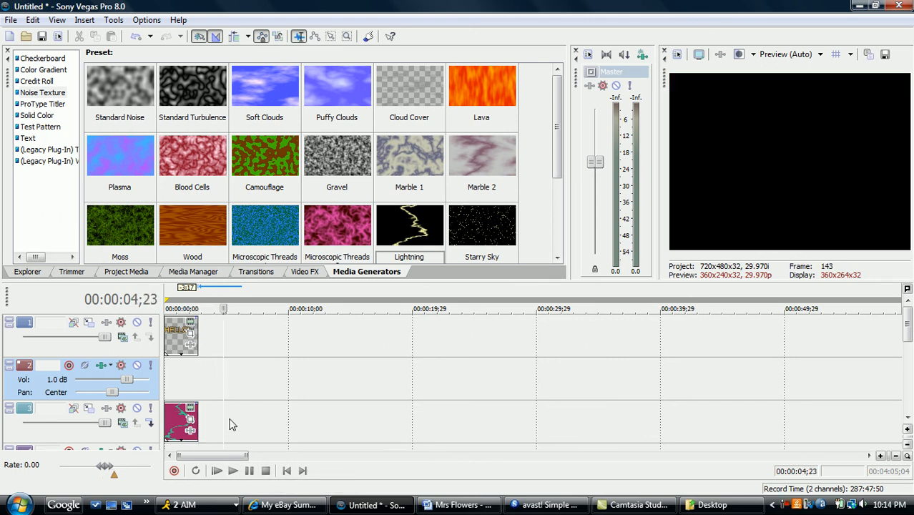
Step: Examine the composited HELLO! title at 00:00:01;14 and 00:00:02;05, and leave the cursor at 00:00:01;15
{"action": "left_click", "coordinate": [182, 373]}
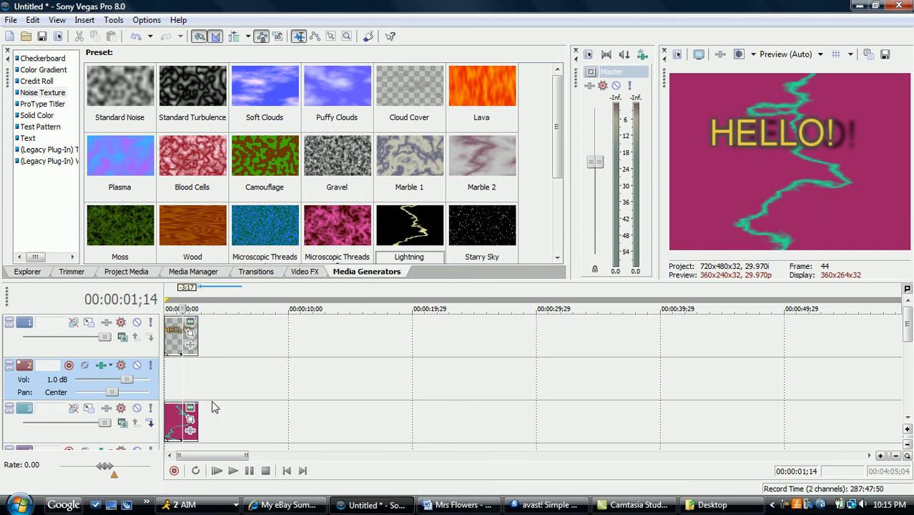
{"action": "left_click", "coordinate": [191, 384]}
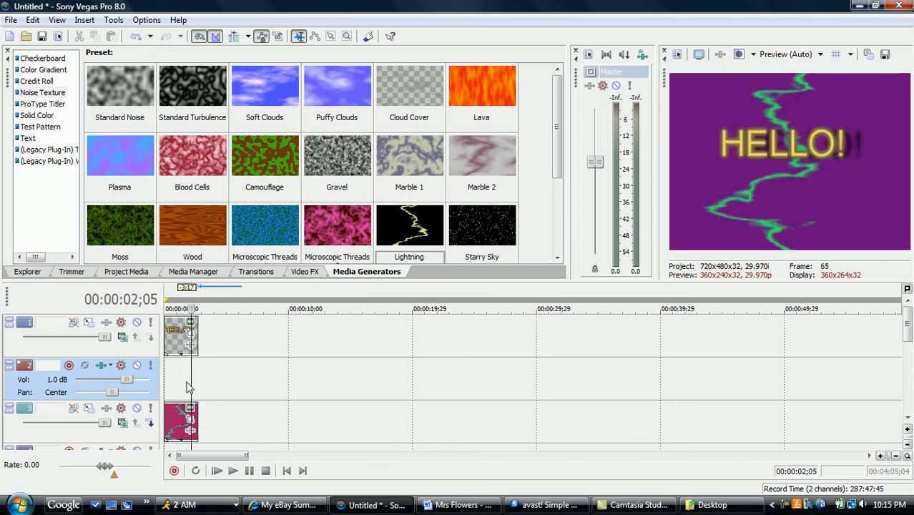
{"action": "left_click", "coordinate": [183, 377]}
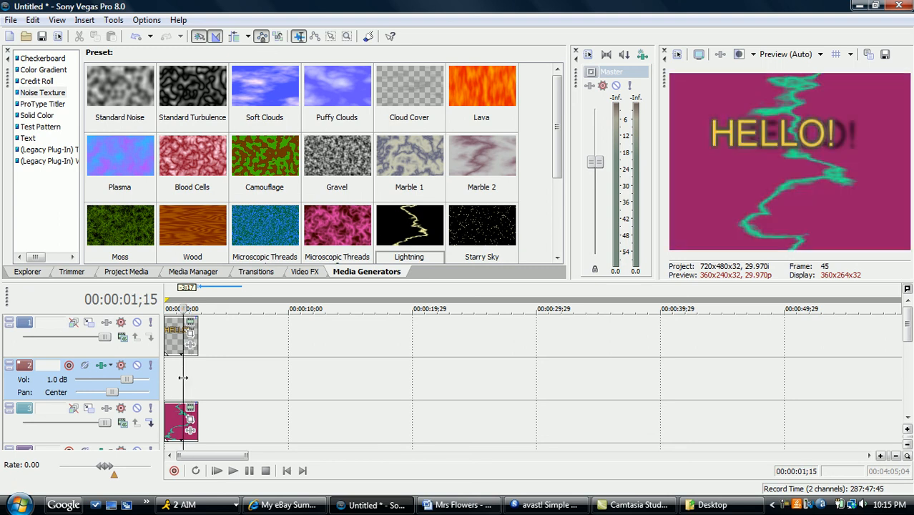